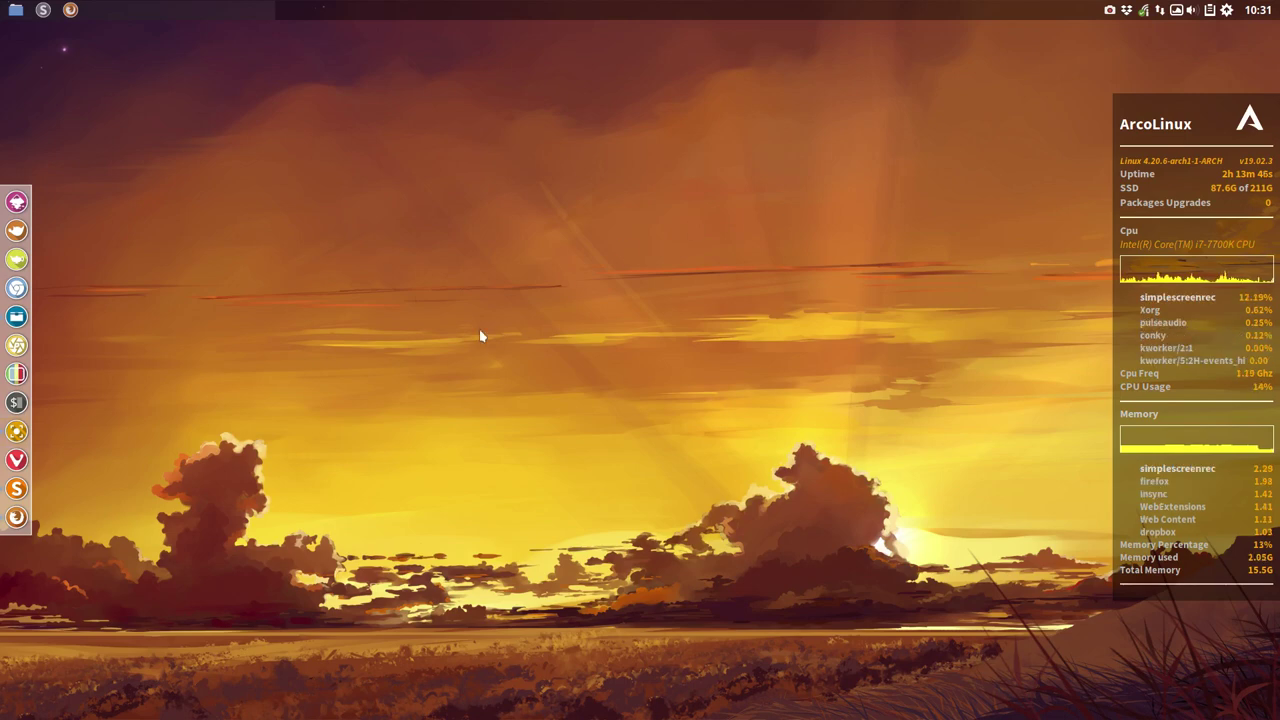
- Launch a Termite terminal from the desktop menu and run the skel command
right_click(483, 152)
click(450, 204)
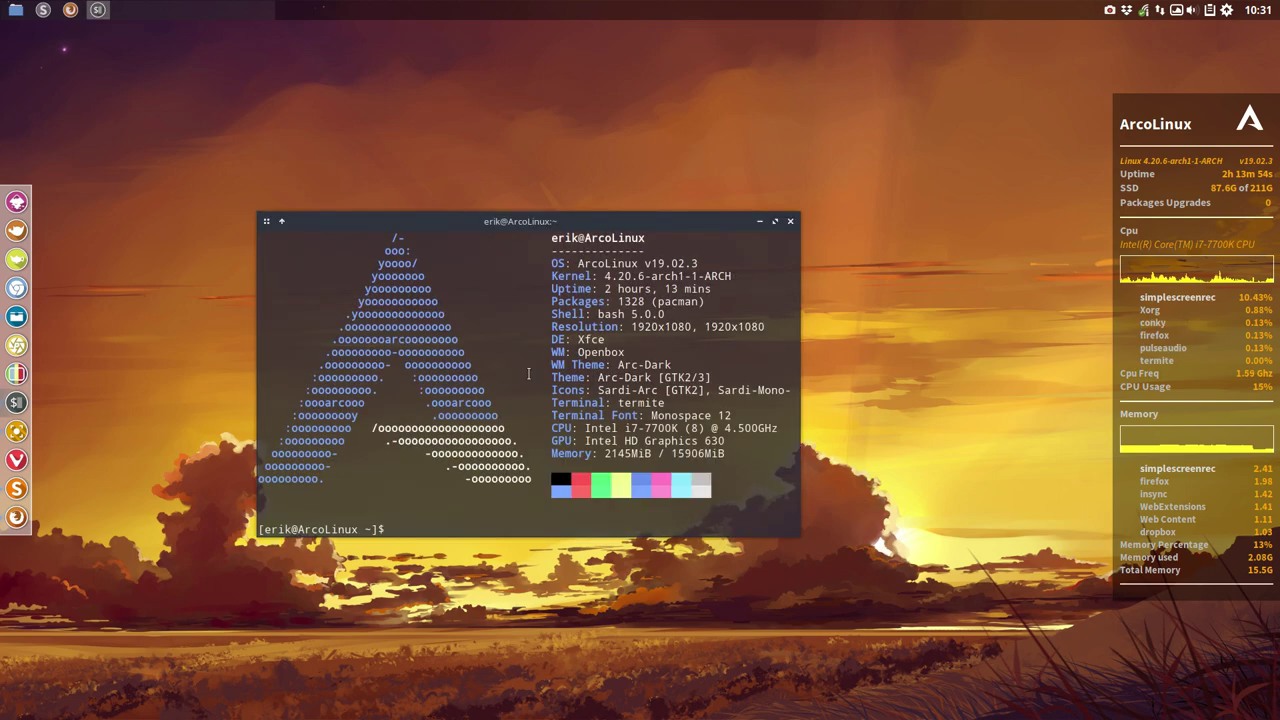
text(skel)
key(Return)
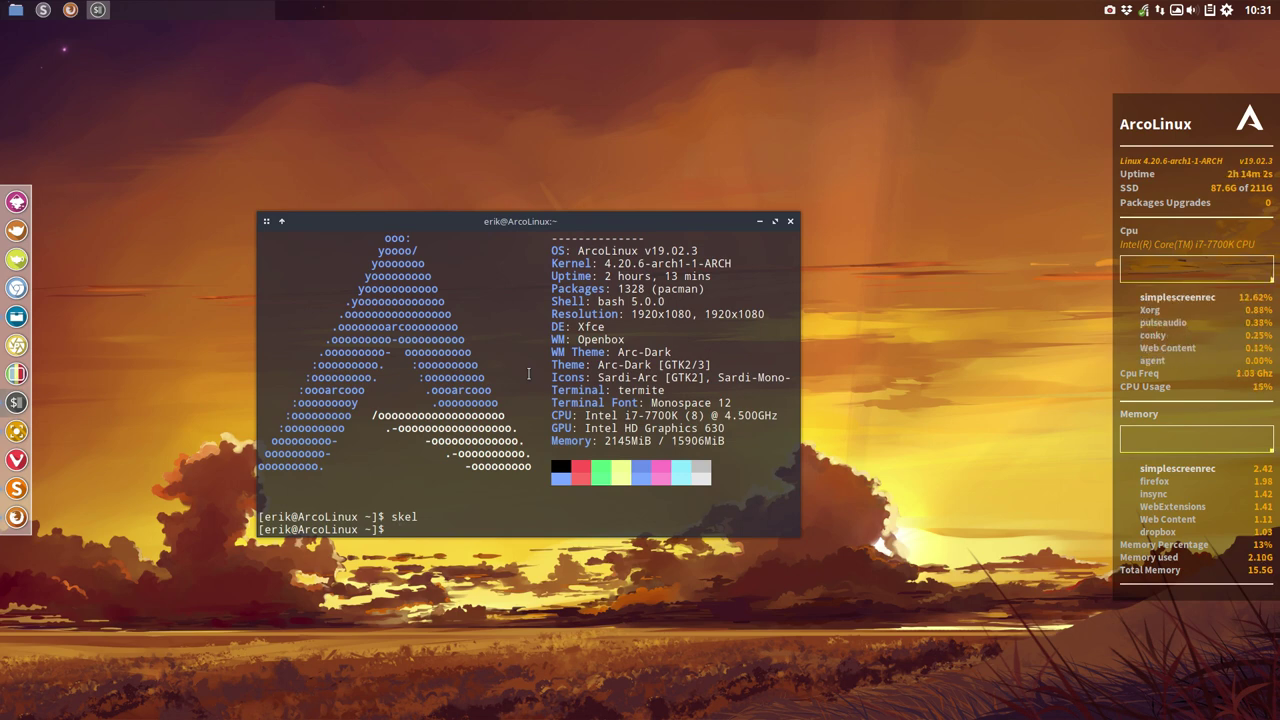
- Close the terminal, restart compositing via Preferences > Compositor, and reopen the root menu to check shadows
click(790, 221)
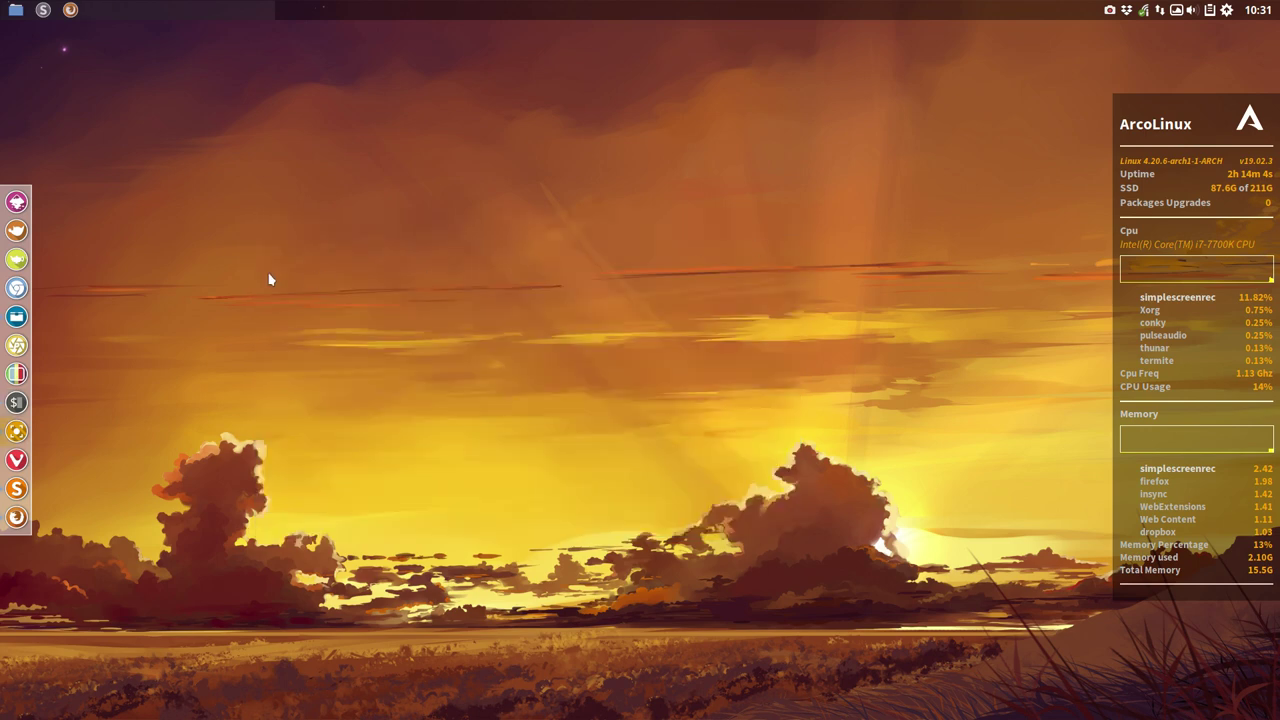
right_click(268, 279)
mouse_move(323, 357)
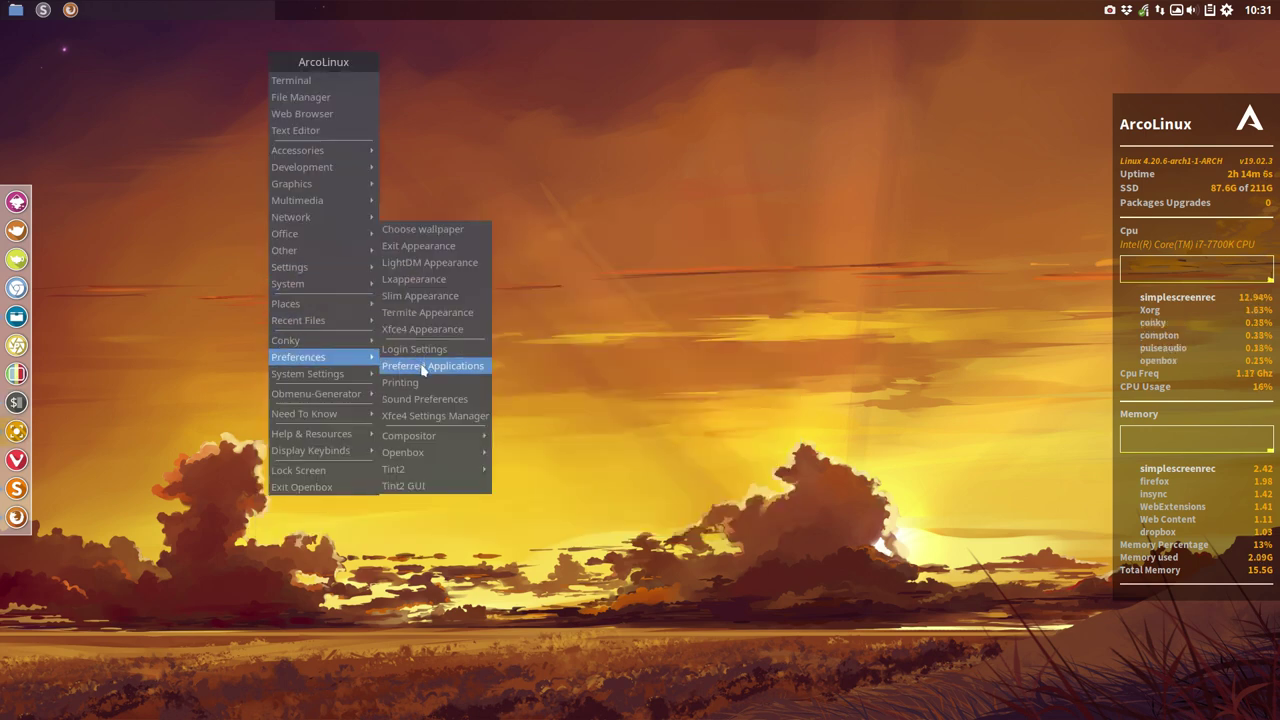
mouse_move(430, 436)
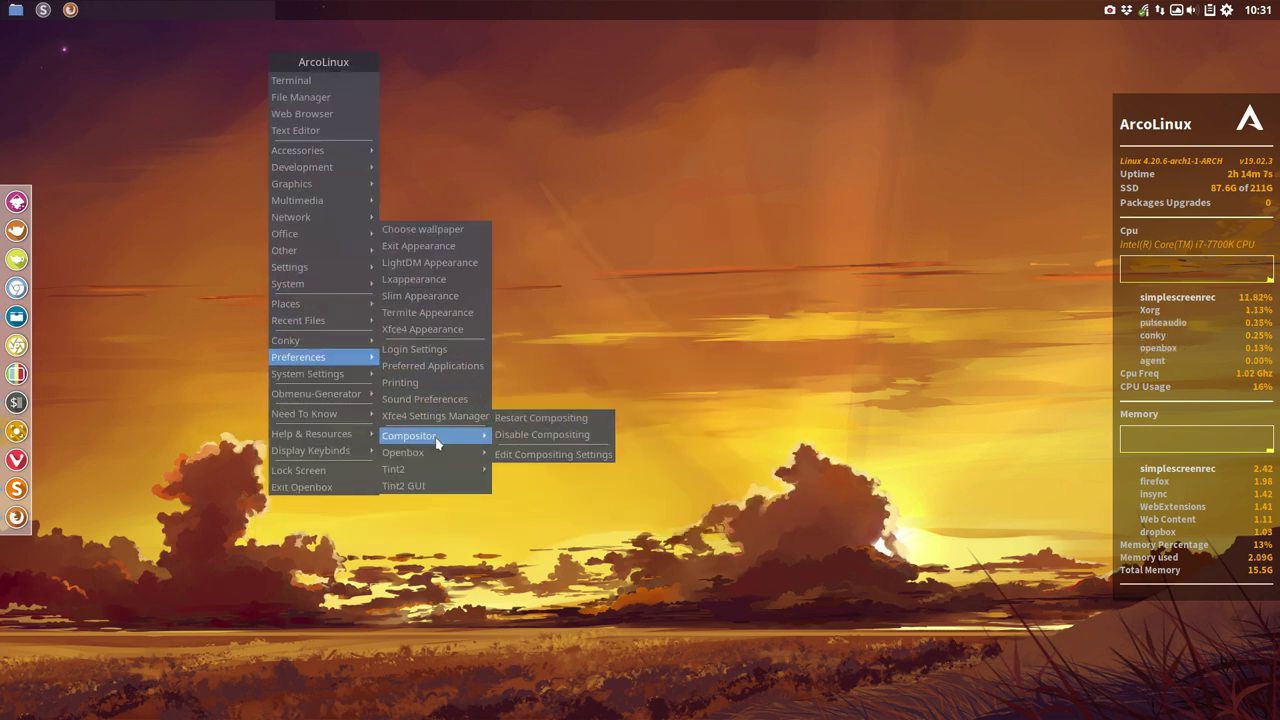
click(530, 420)
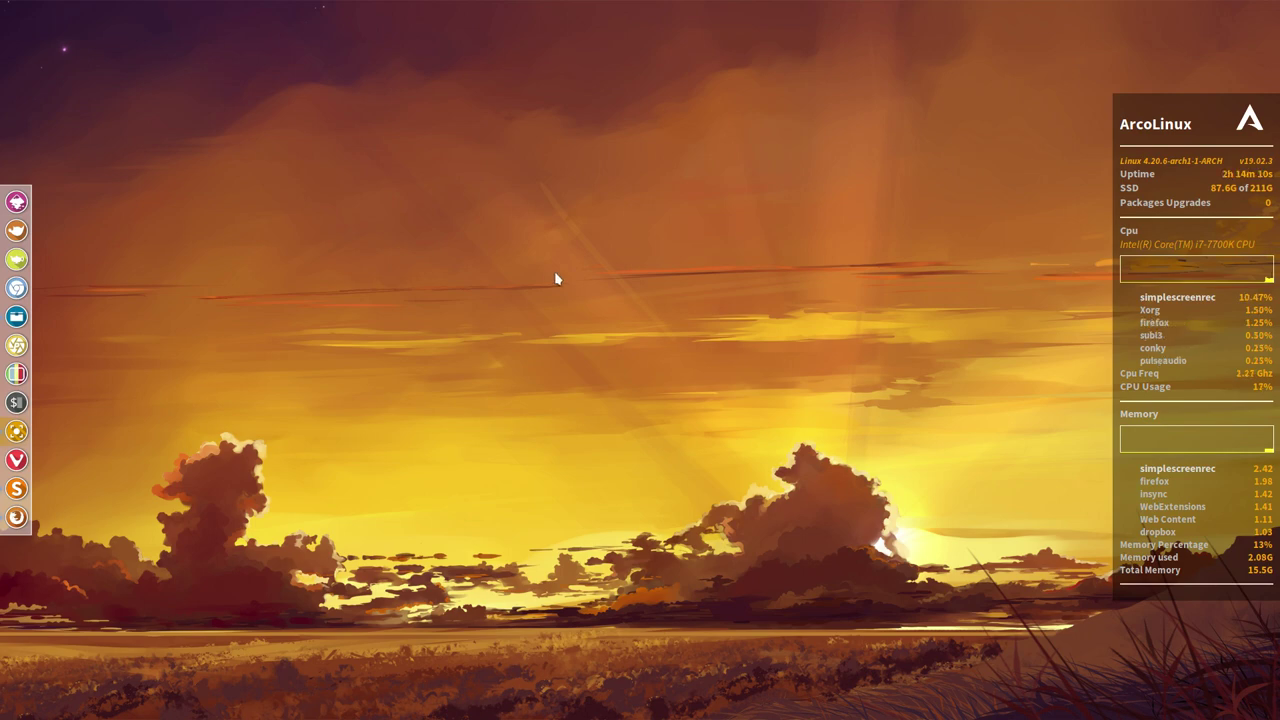
right_click(490, 320)
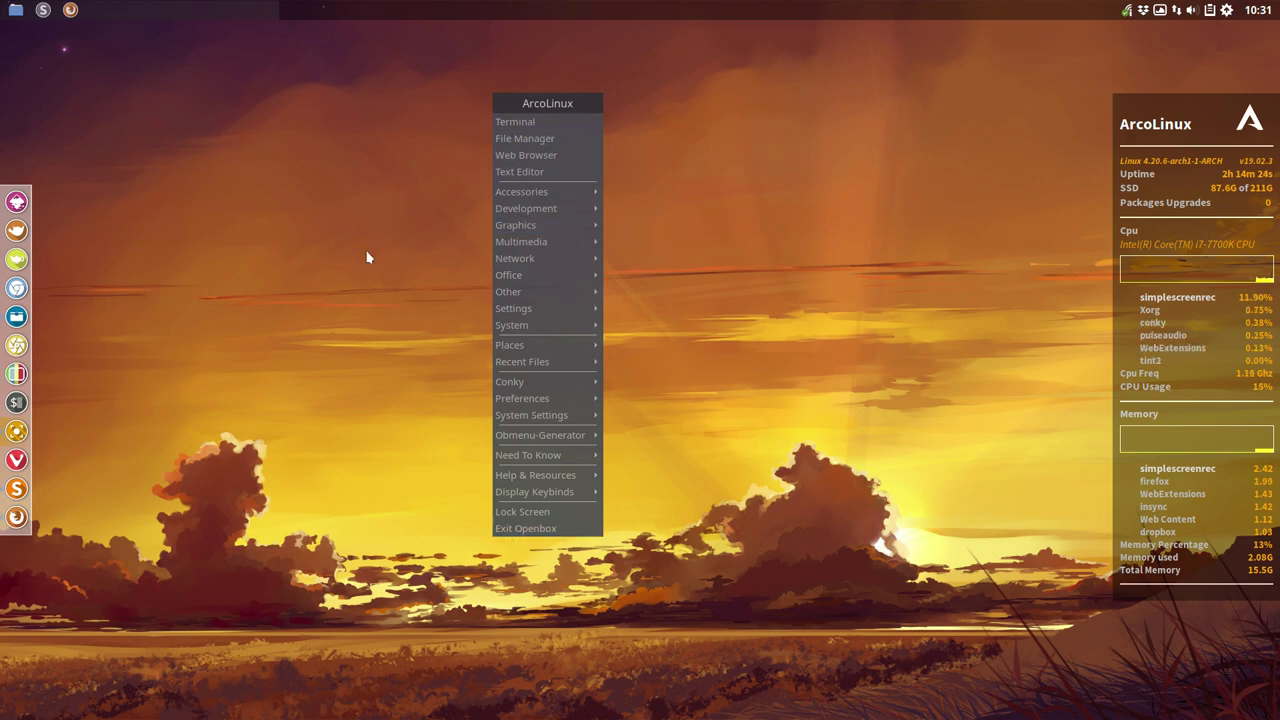
- Launch the file manager from the root menu and browse ~/.config to find compton.conf
click(348, 217)
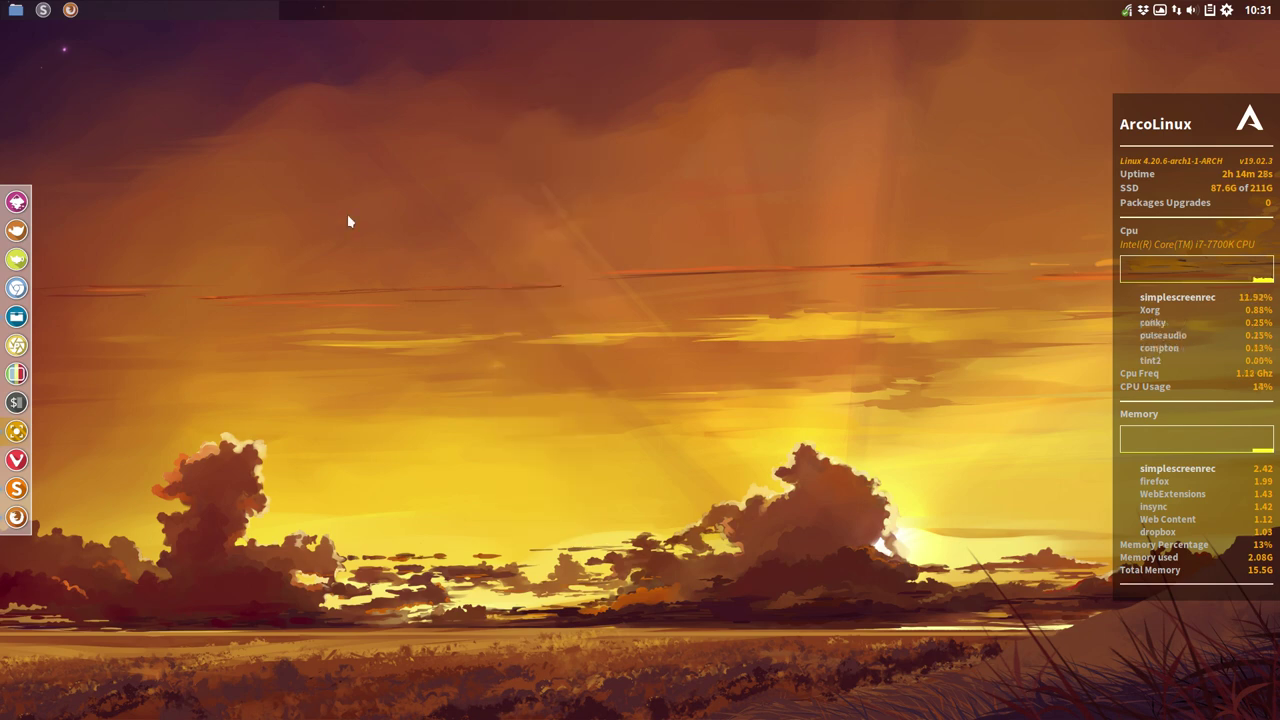
right_click(258, 278)
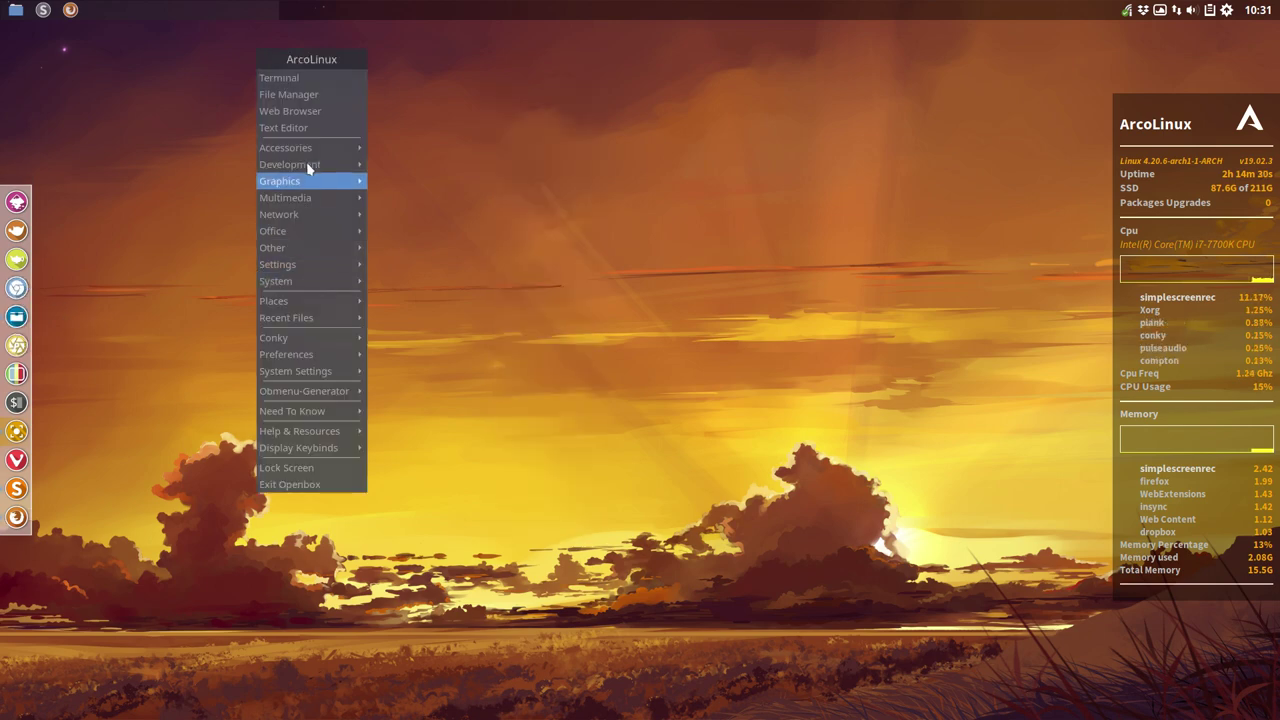
click(318, 94)
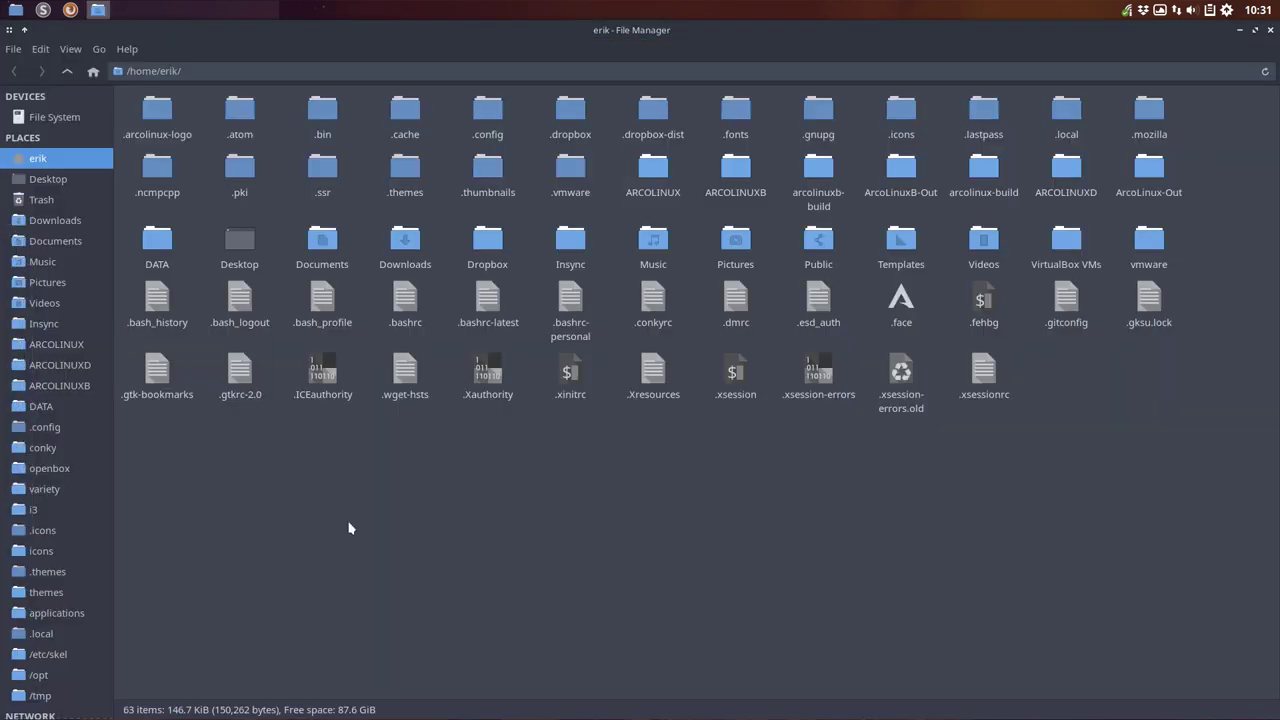
click(68, 429)
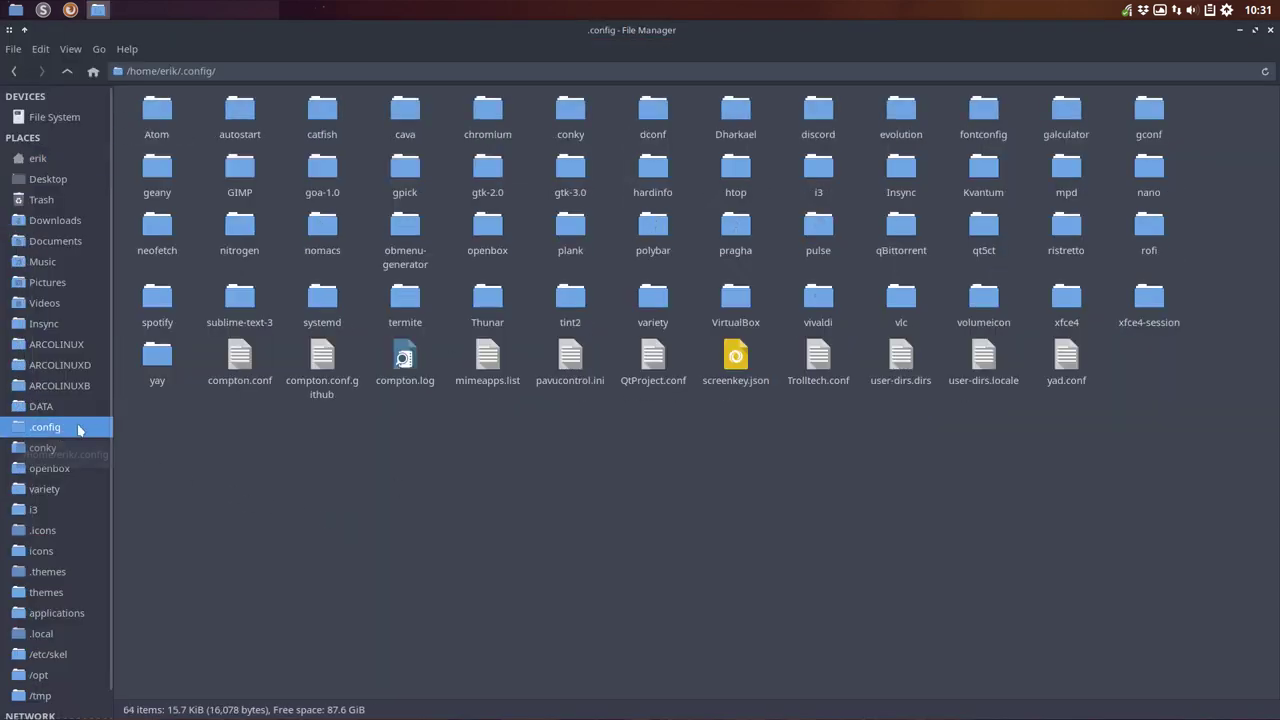
click(240, 370)
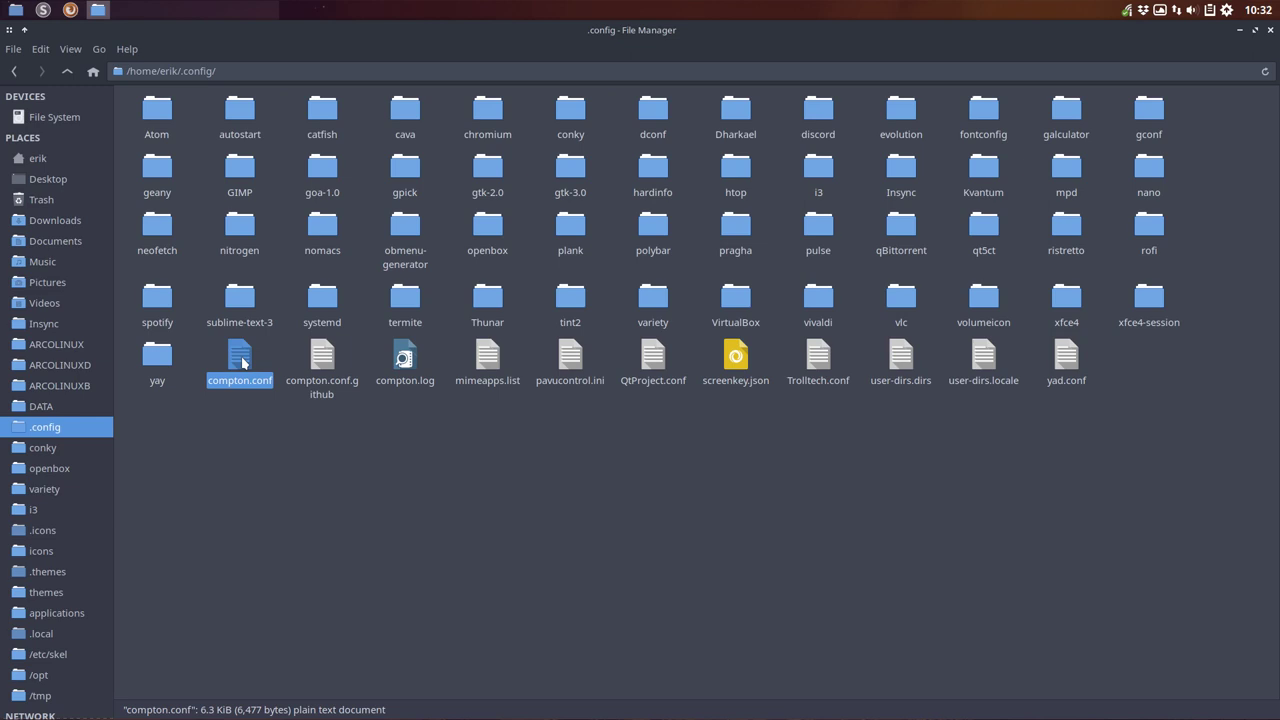
click(289, 482)
- Open compton.conf, delete the ! name~='' shadow-exclude line 21, save, and close the editor
click(240, 364)
double_click(240, 364)
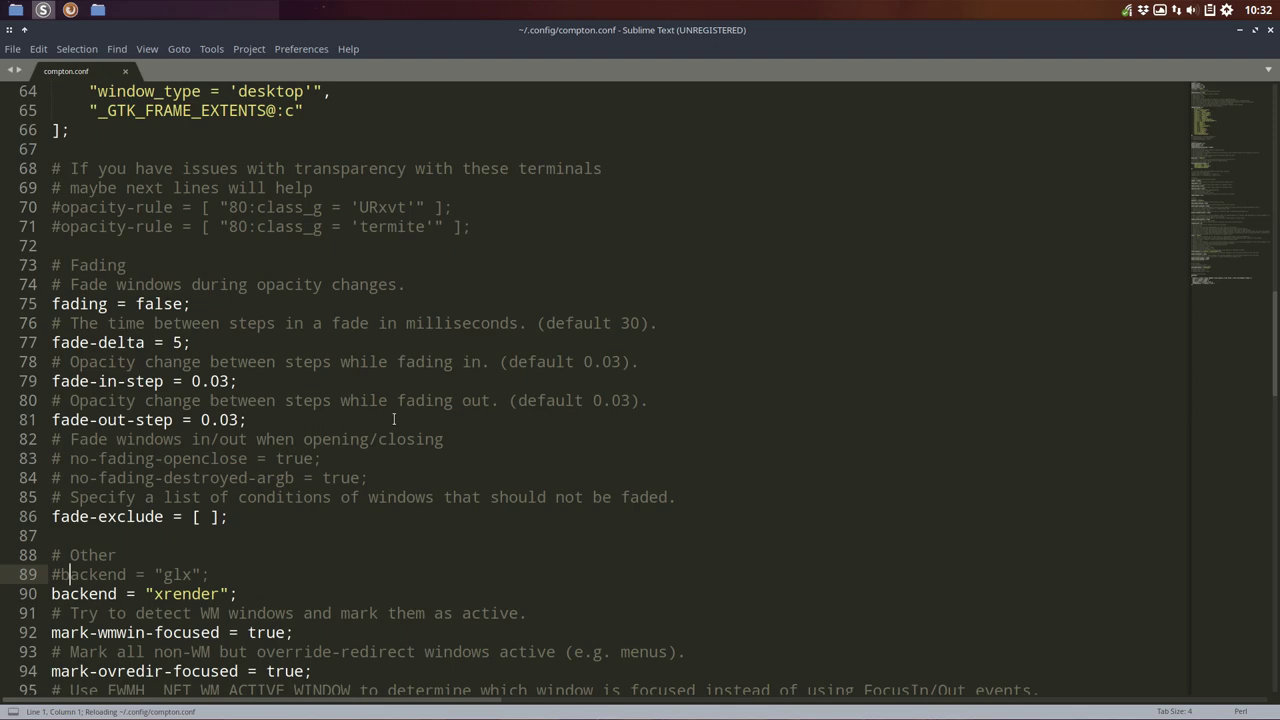
scroll(390, 419, up, 20)
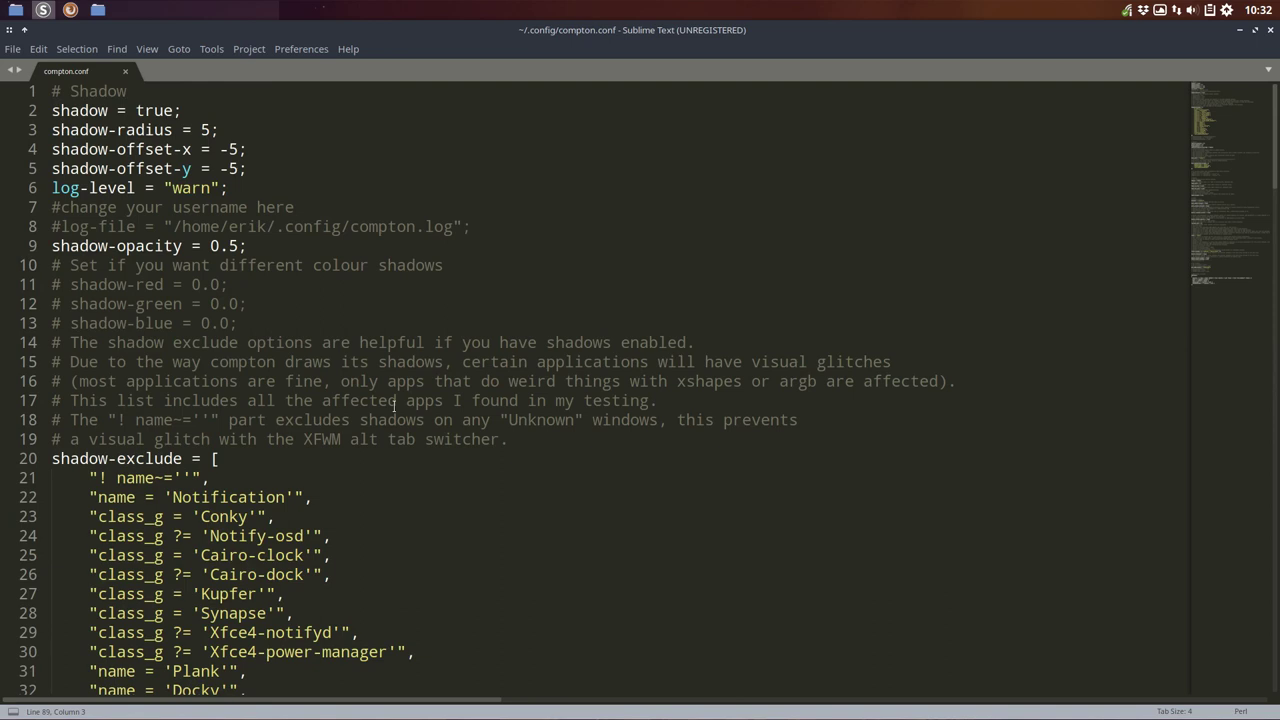
drag(210, 478, 45, 475)
key(BackSpace)
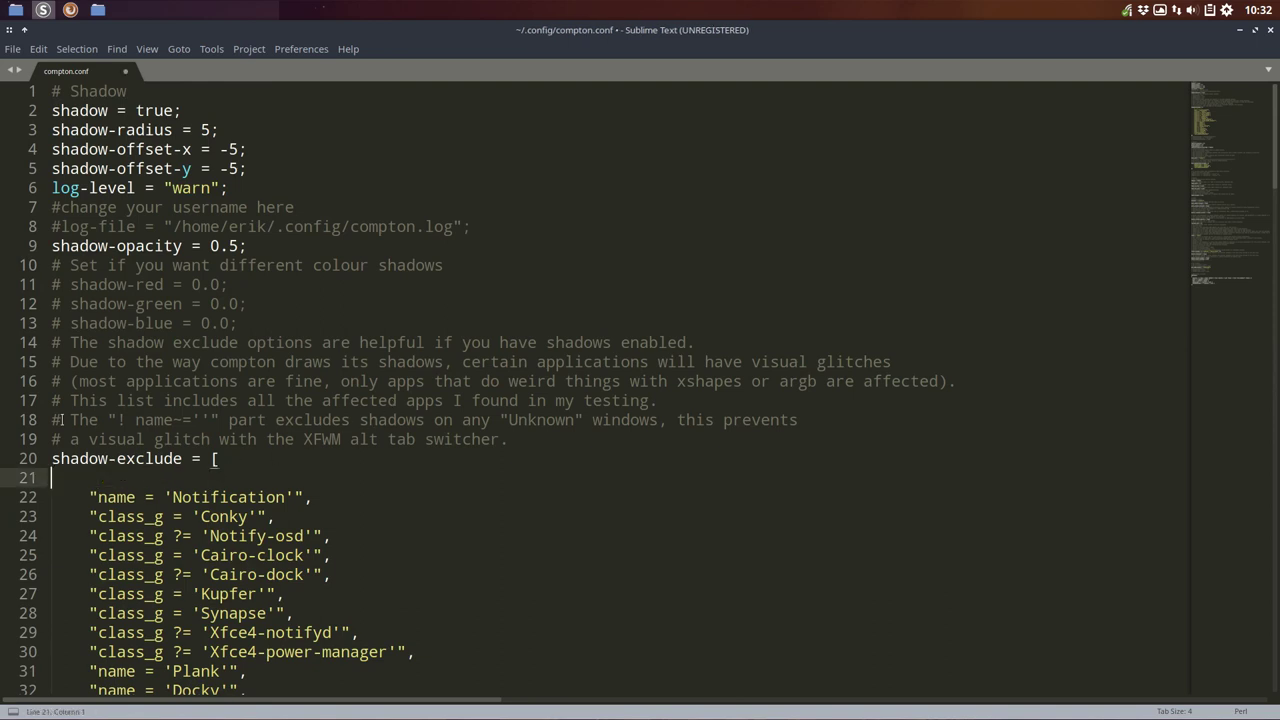
key(BackSpace)
key(ctrl+s)
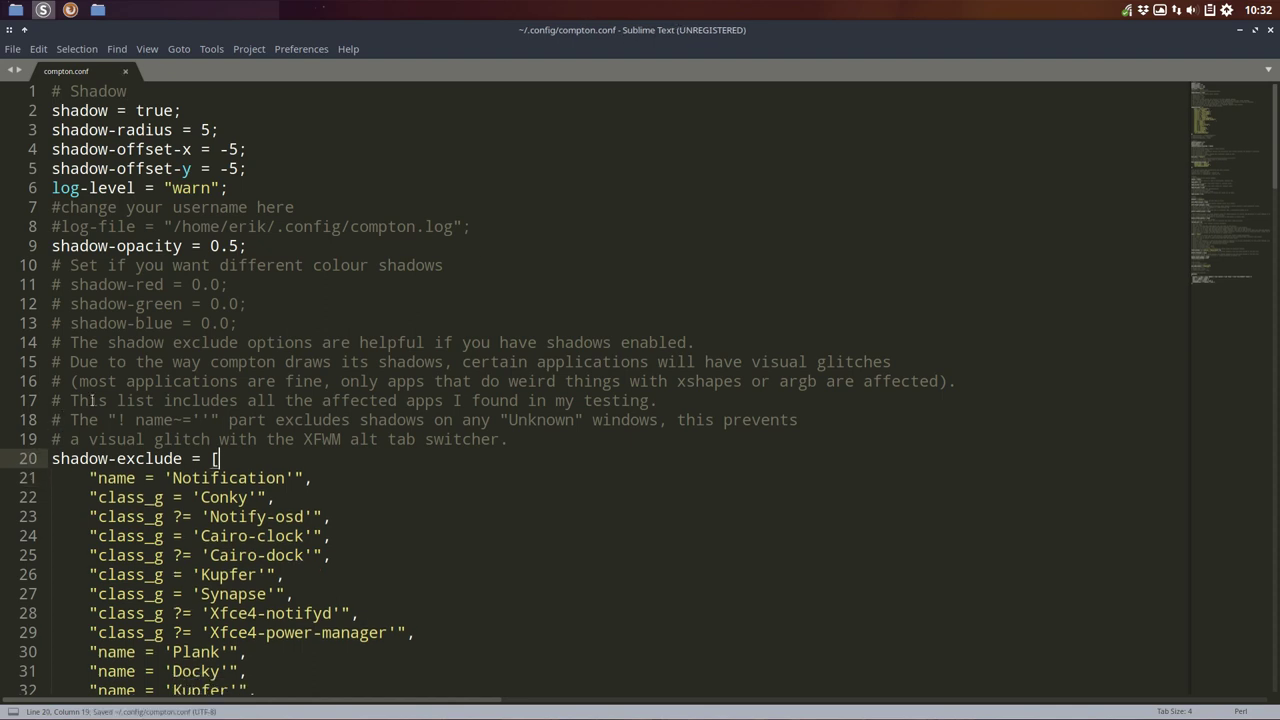
click(1240, 29)
- Close the file manager and restart compositing from Preferences > Compositor
click(1240, 29)
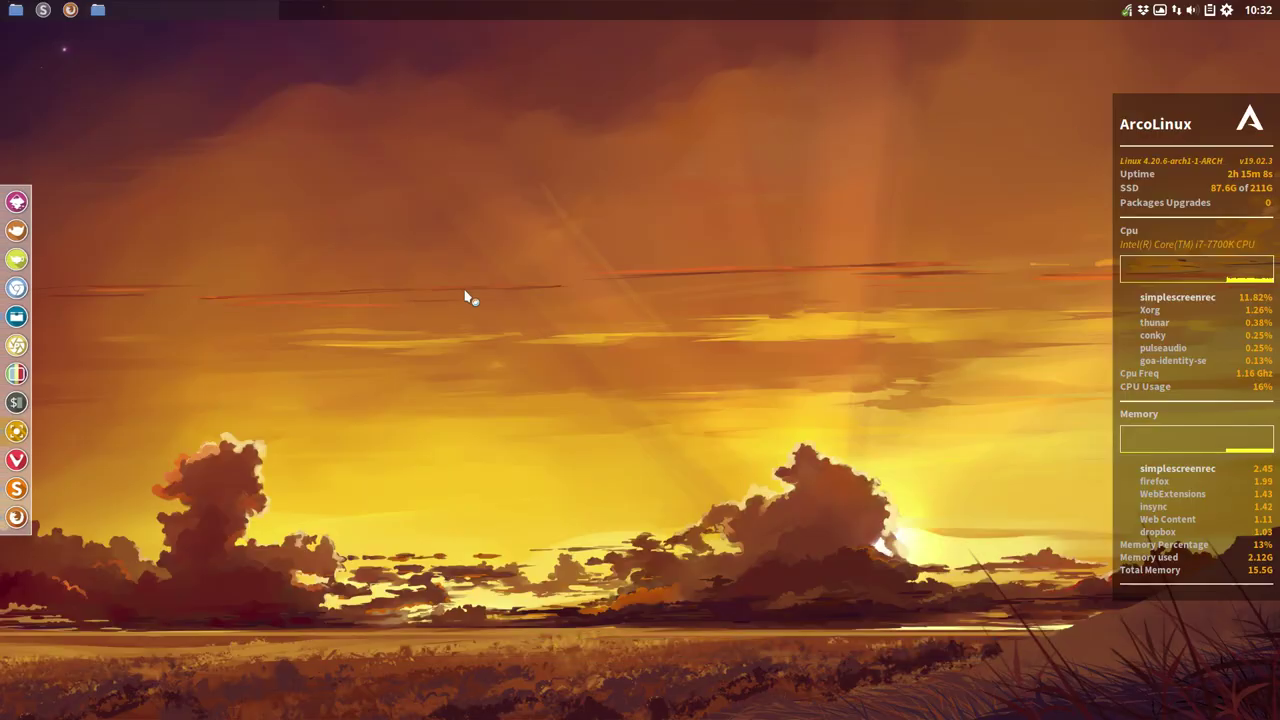
right_click(366, 236)
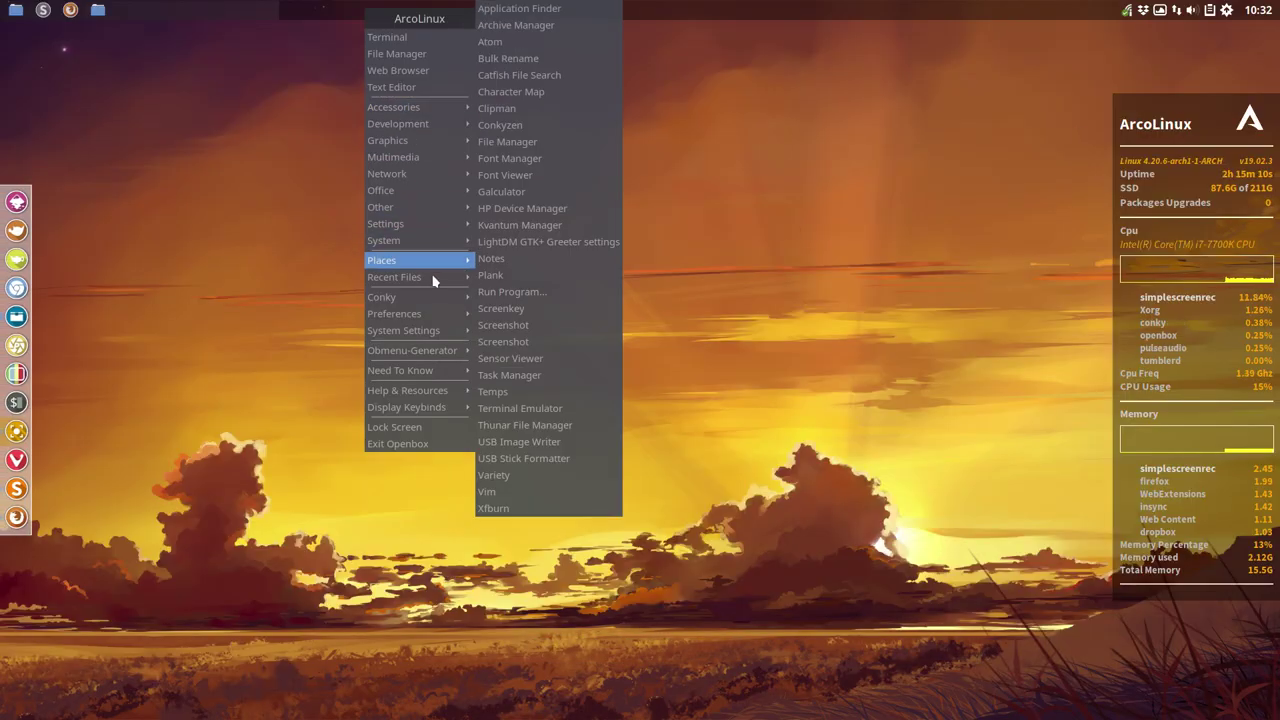
mouse_move(449, 315)
mouse_move(537, 391)
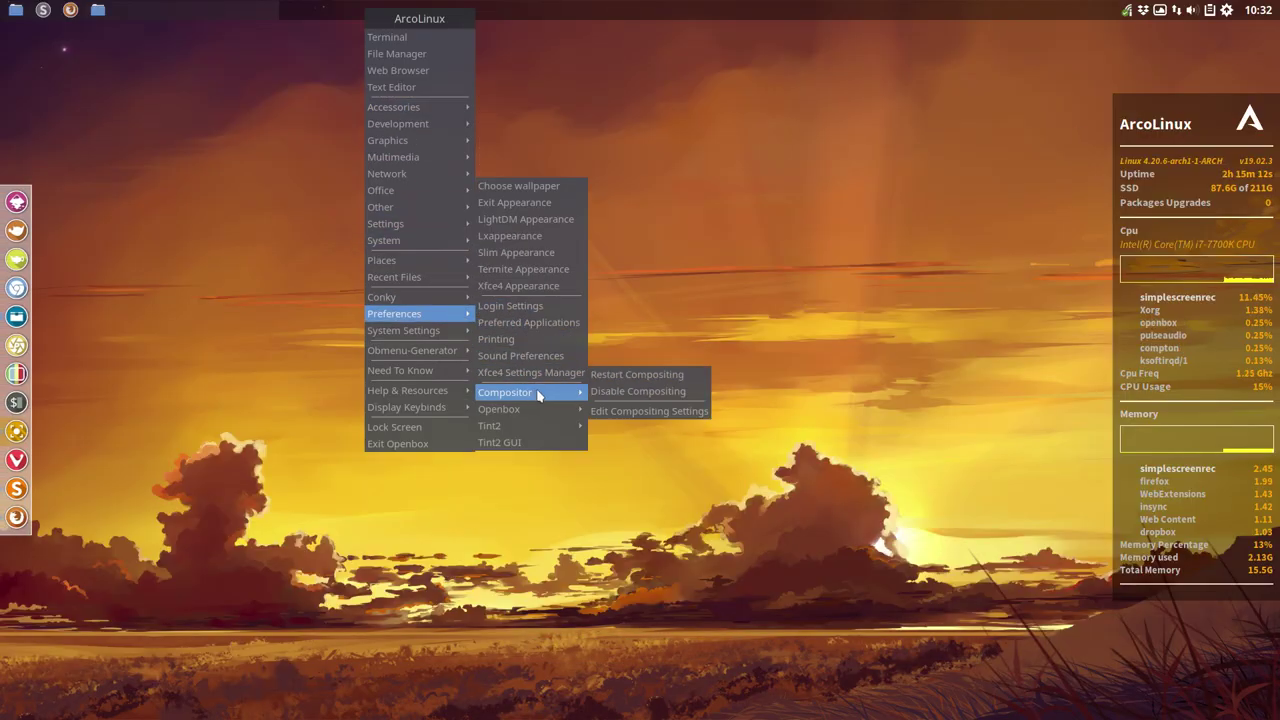
click(656, 375)
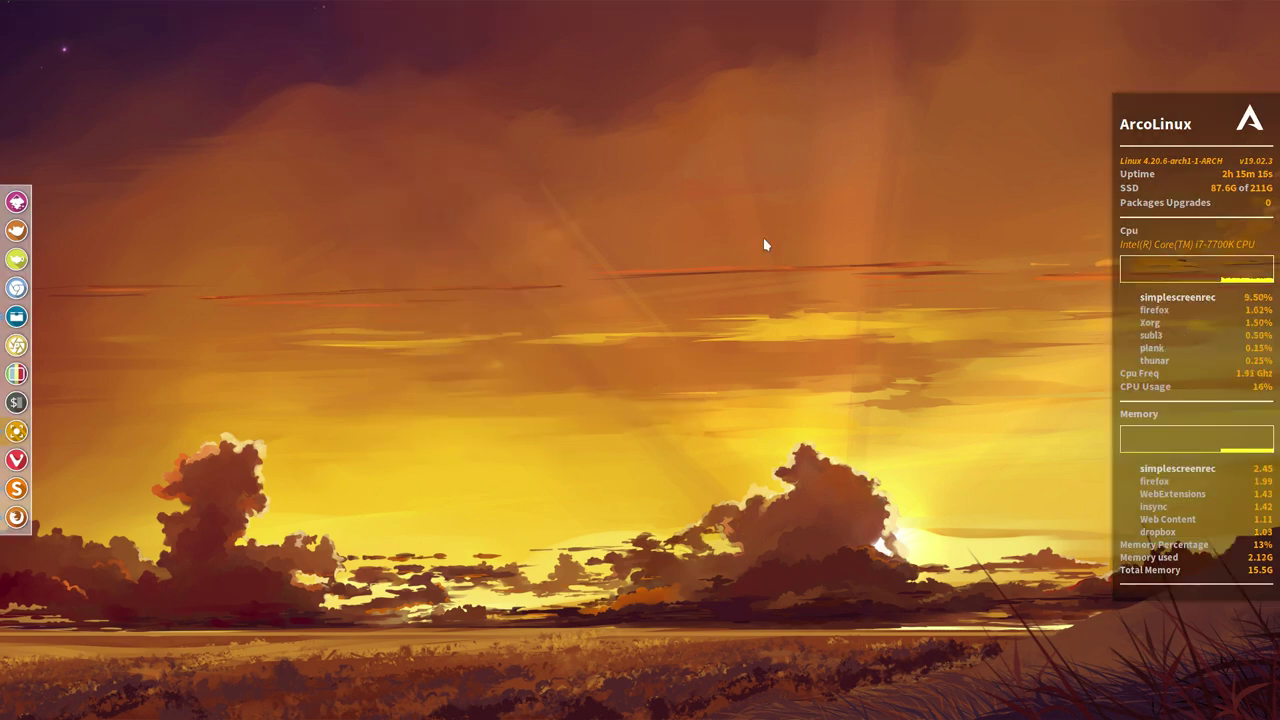
- Reopen the root menu to inspect its shadows, then dismiss it
right_click(604, 231)
mouse_move(655, 188)
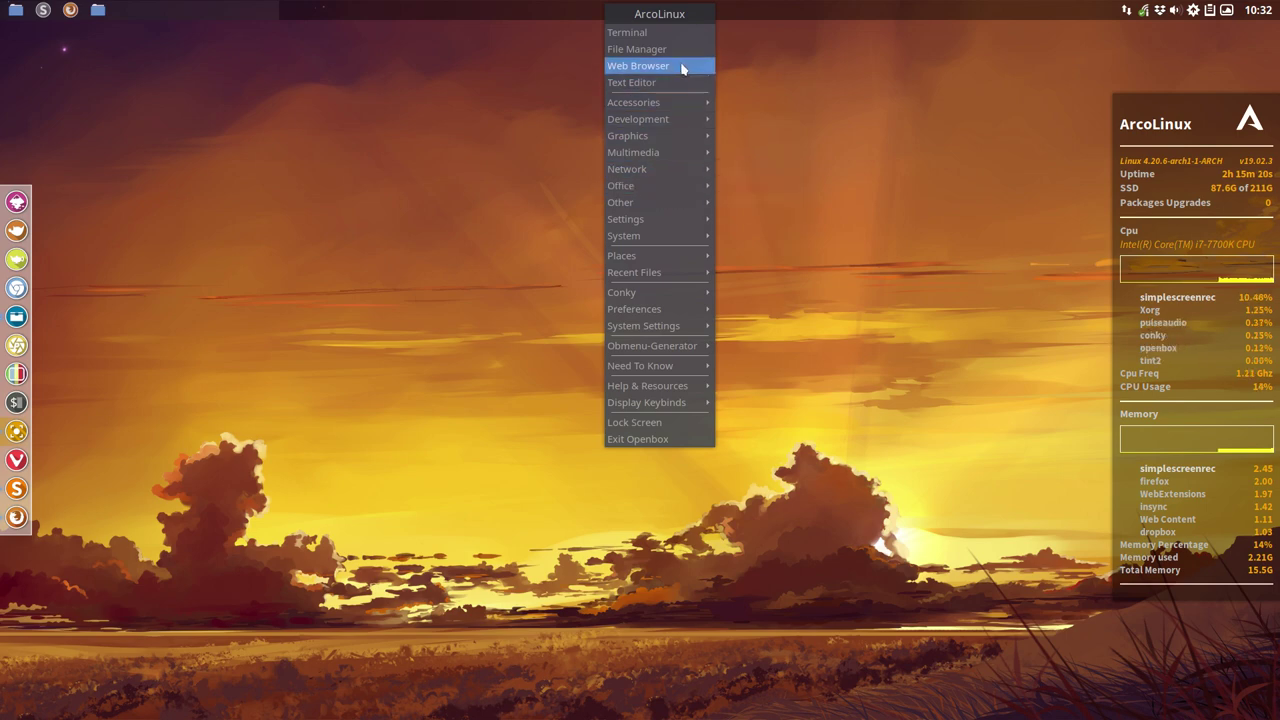
mouse_move(683, 109)
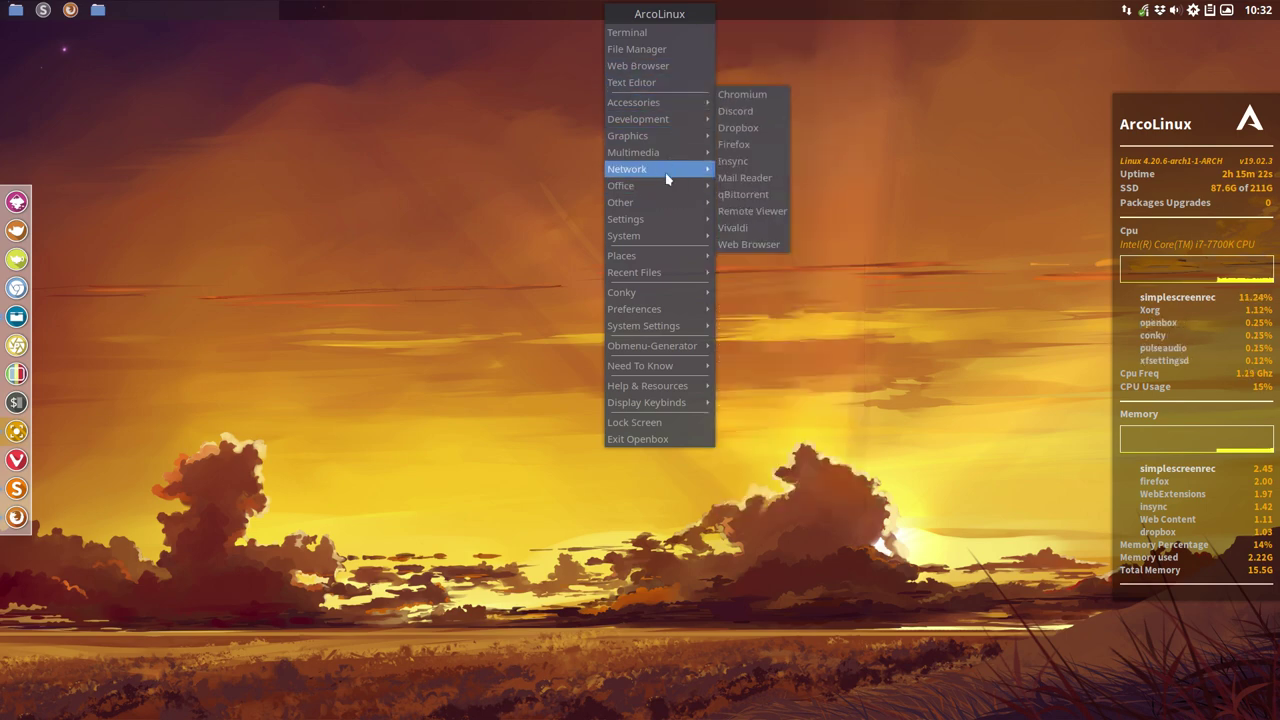
mouse_move(664, 225)
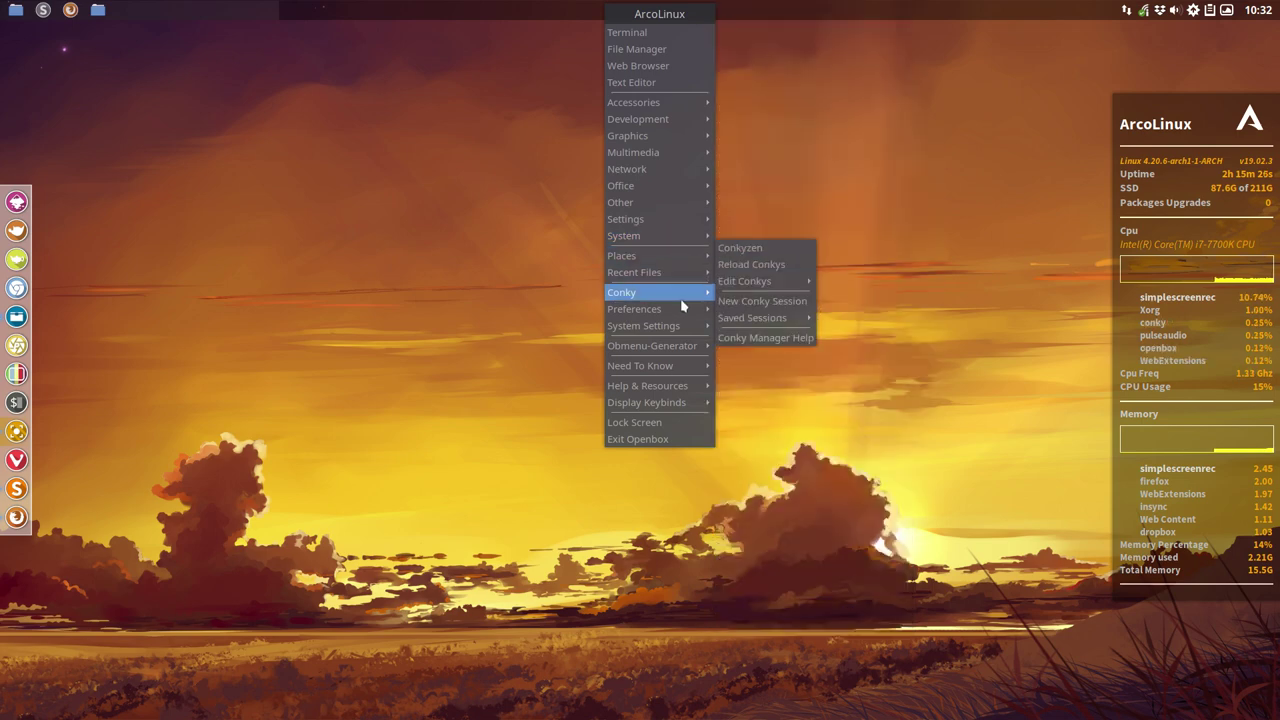
click(998, 157)
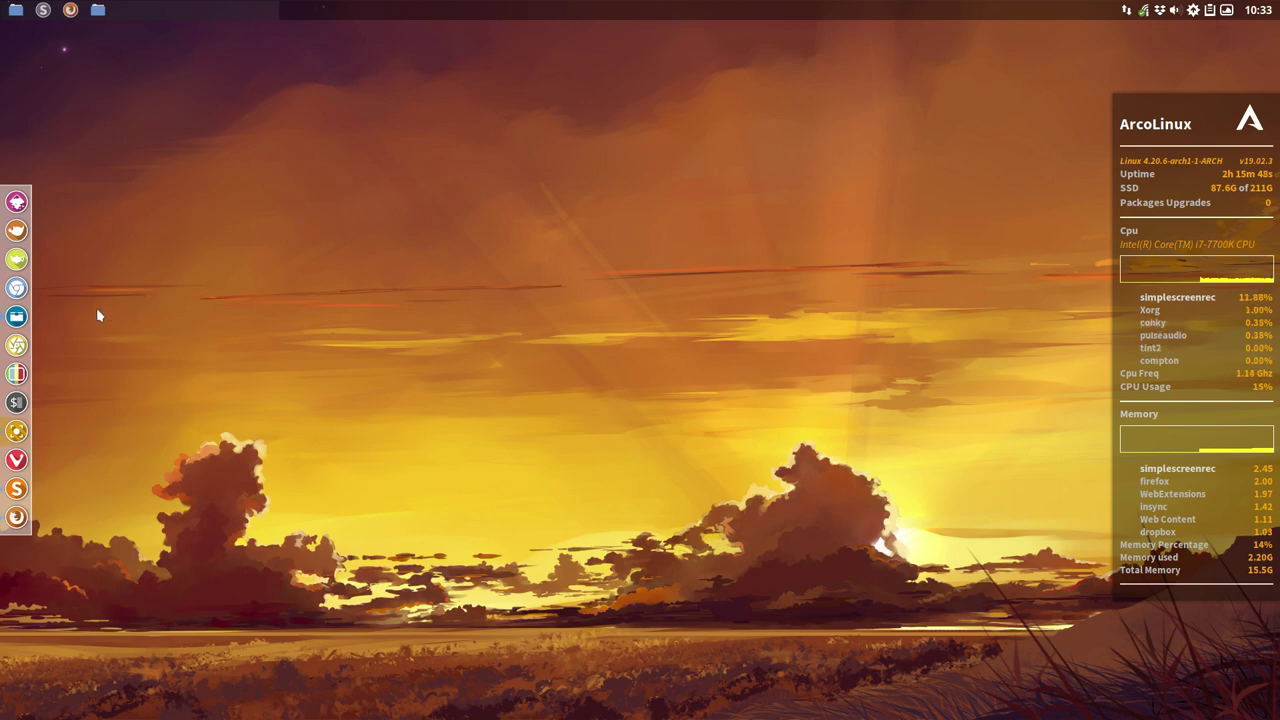
- Launch Conkyzen and apply the session with only conky/AUR-ArcoLinux.conkyrc checked
right_click(349, 257)
mouse_move(409, 350)
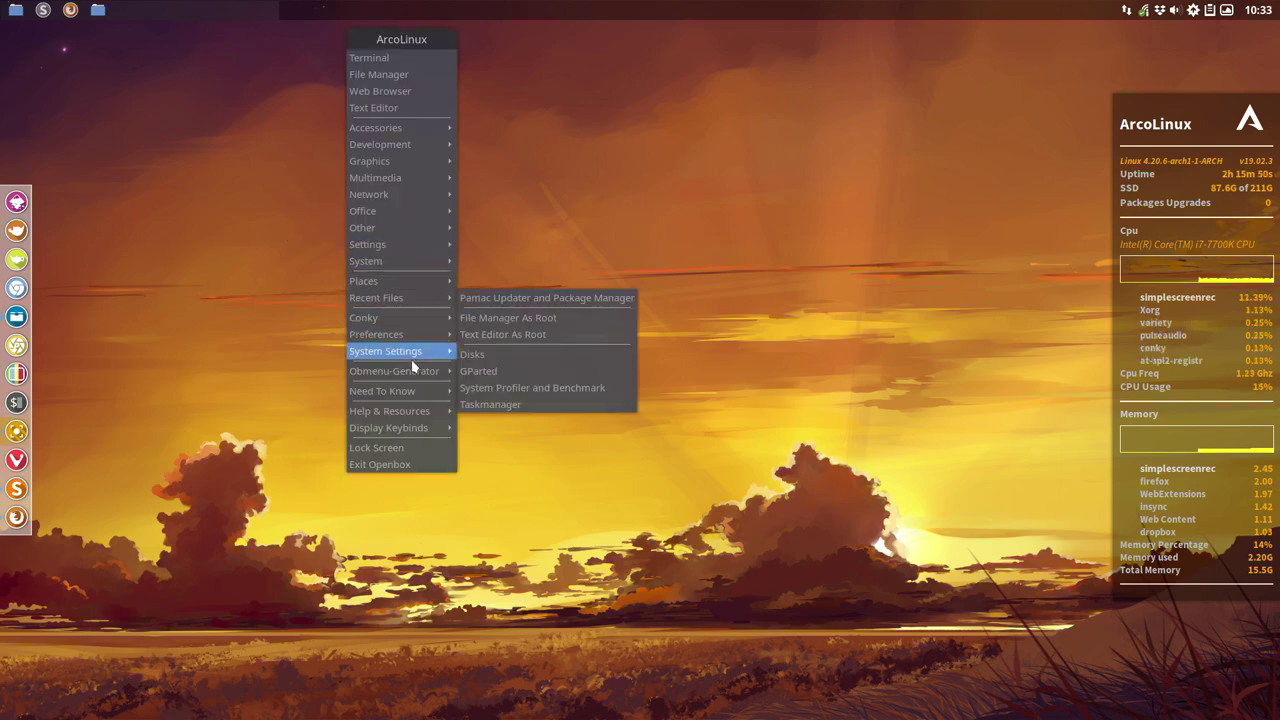
mouse_move(423, 320)
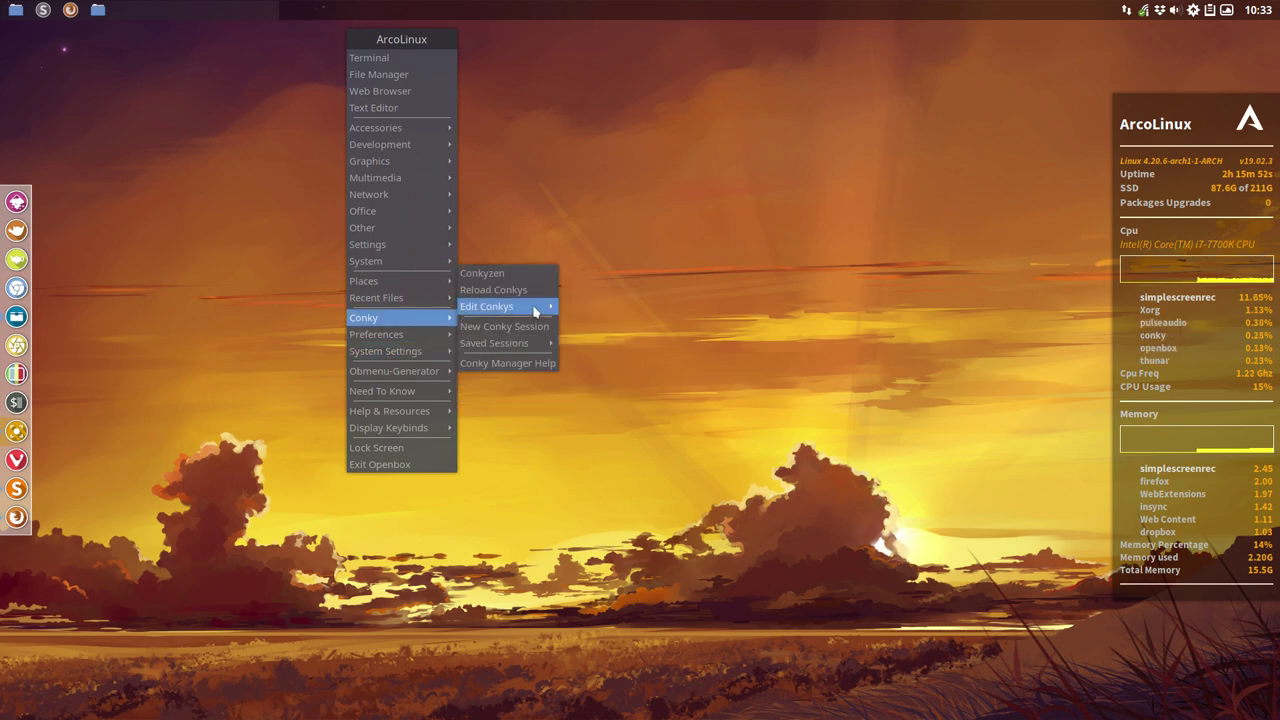
click(614, 290)
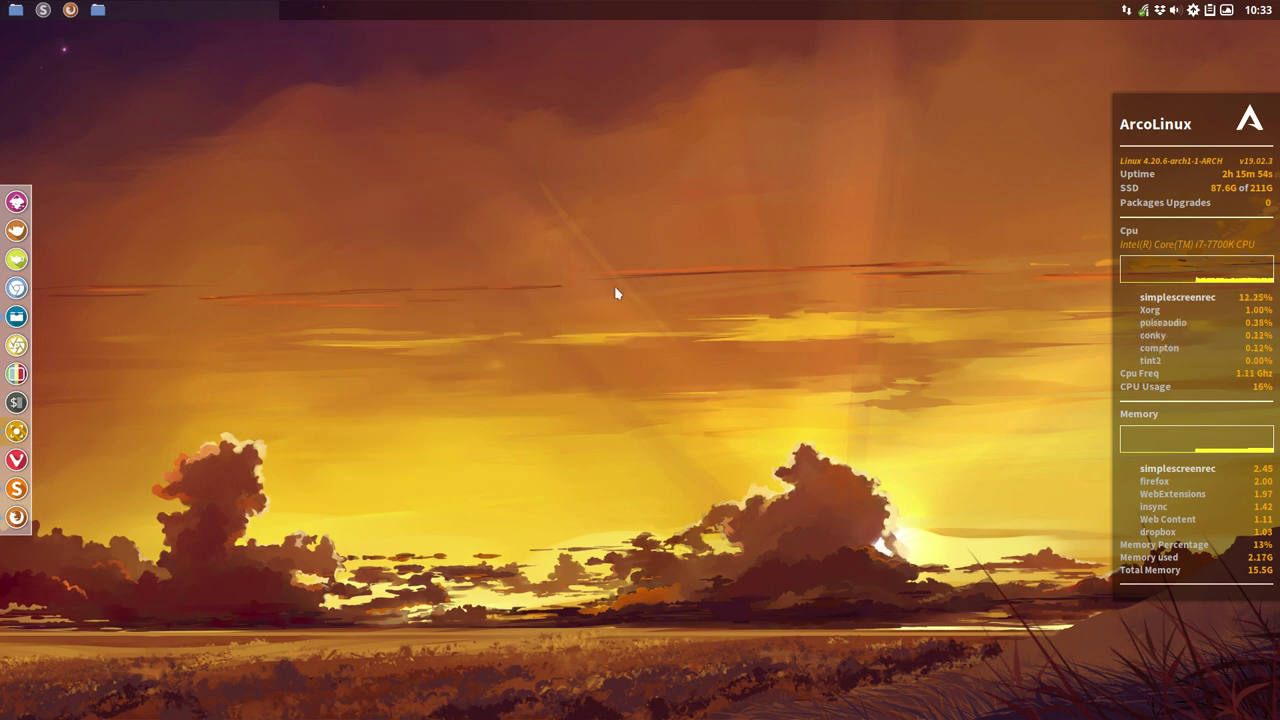
scroll(598, 370, down, 5)
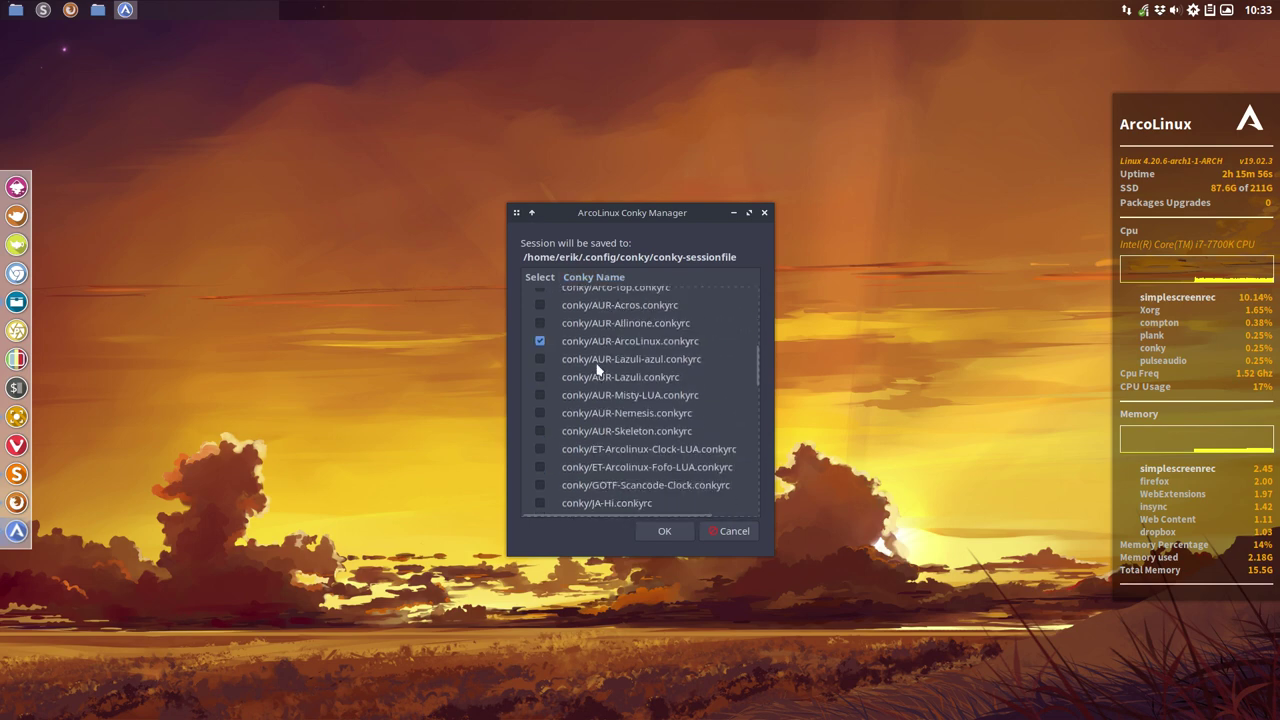
scroll(598, 370, up, 1)
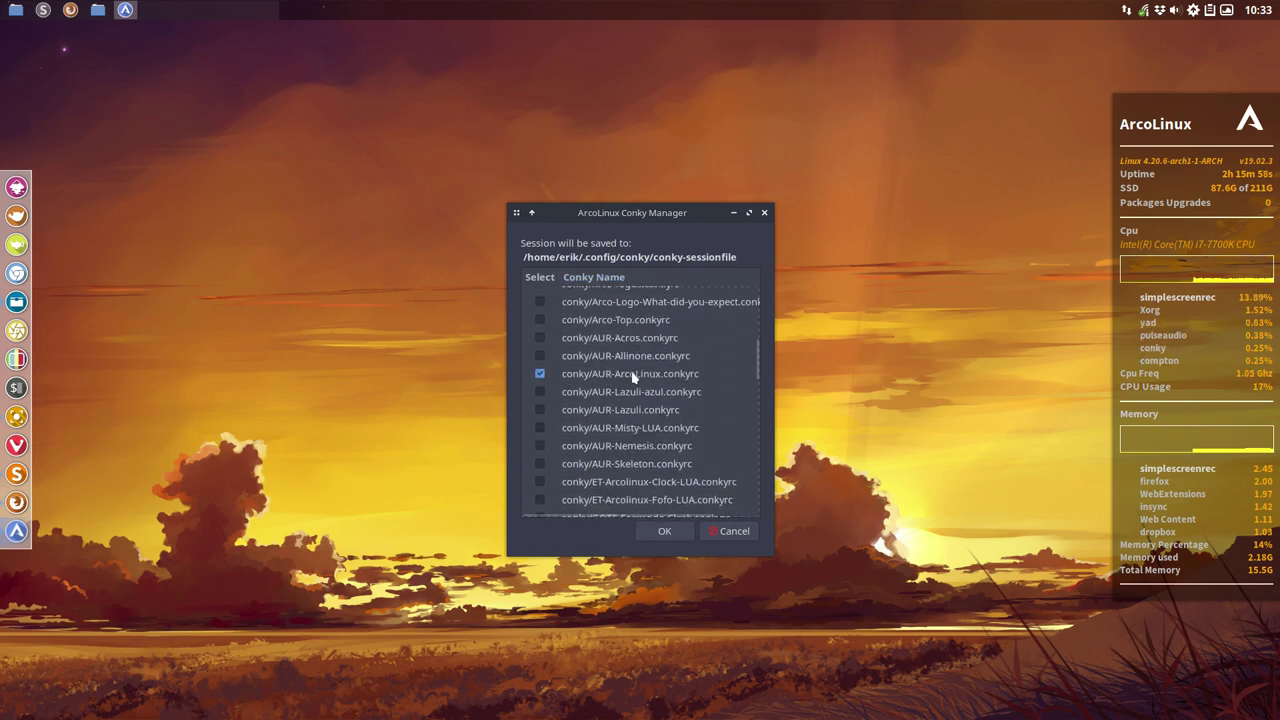
click(664, 531)
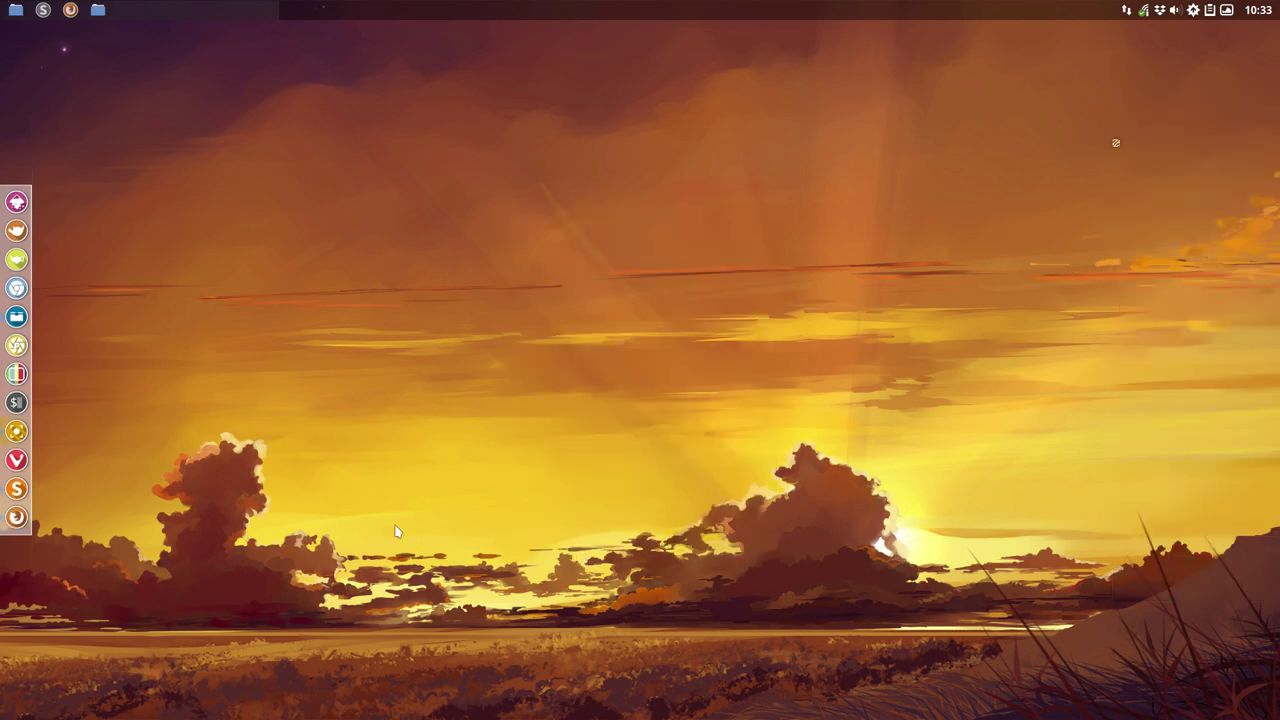
- Open the running conky/AUR-ArcoLinux.conkyrc in Geany and scroll down to the --Windows section
right_click(292, 372)
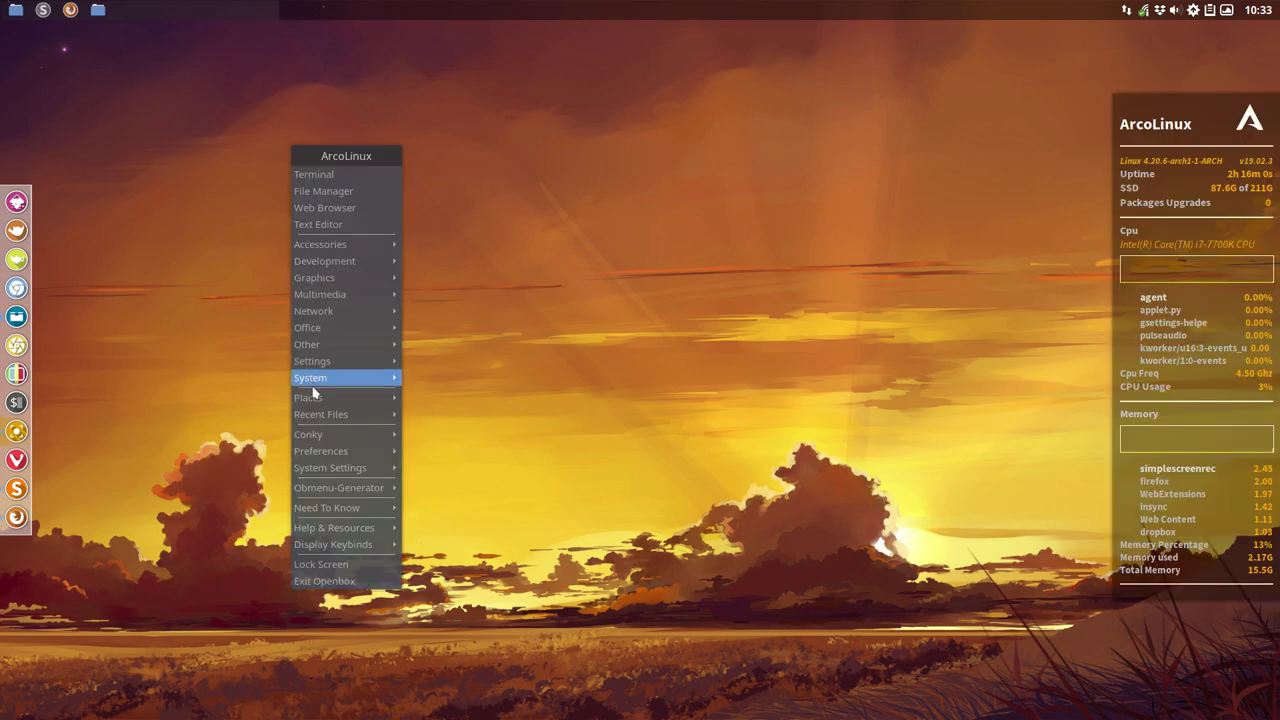
mouse_move(352, 436)
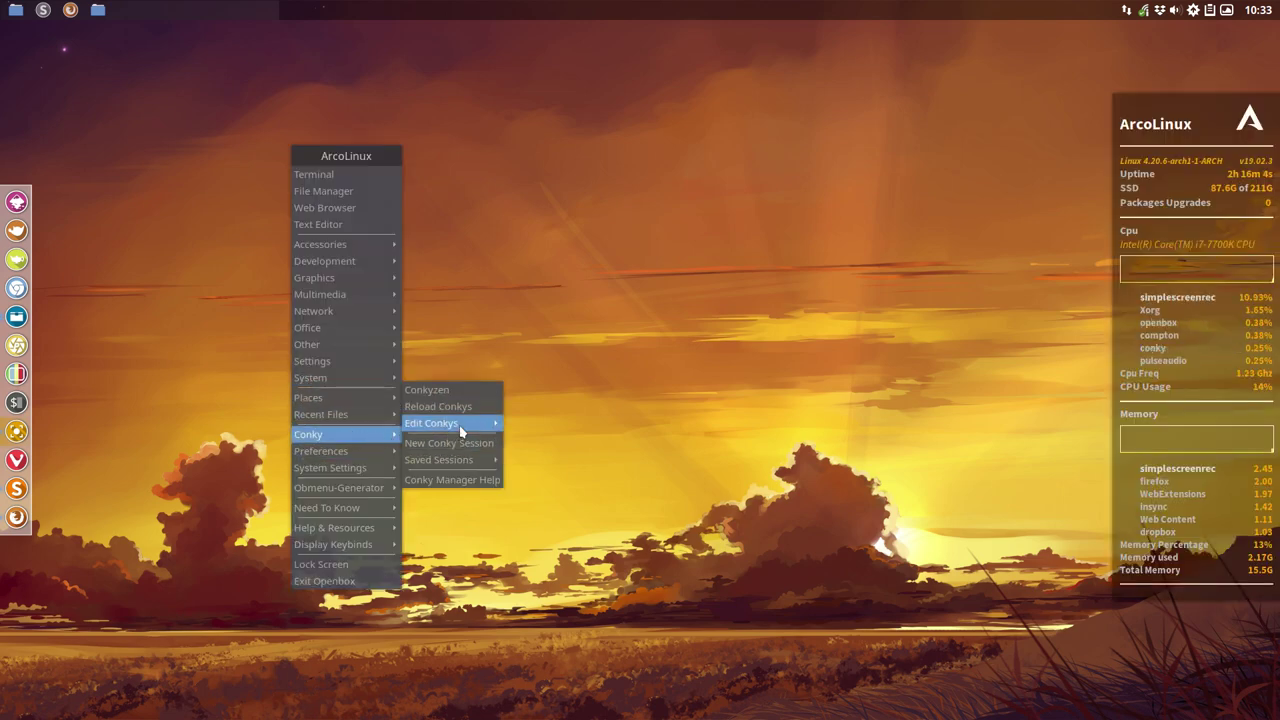
mouse_move(463, 428)
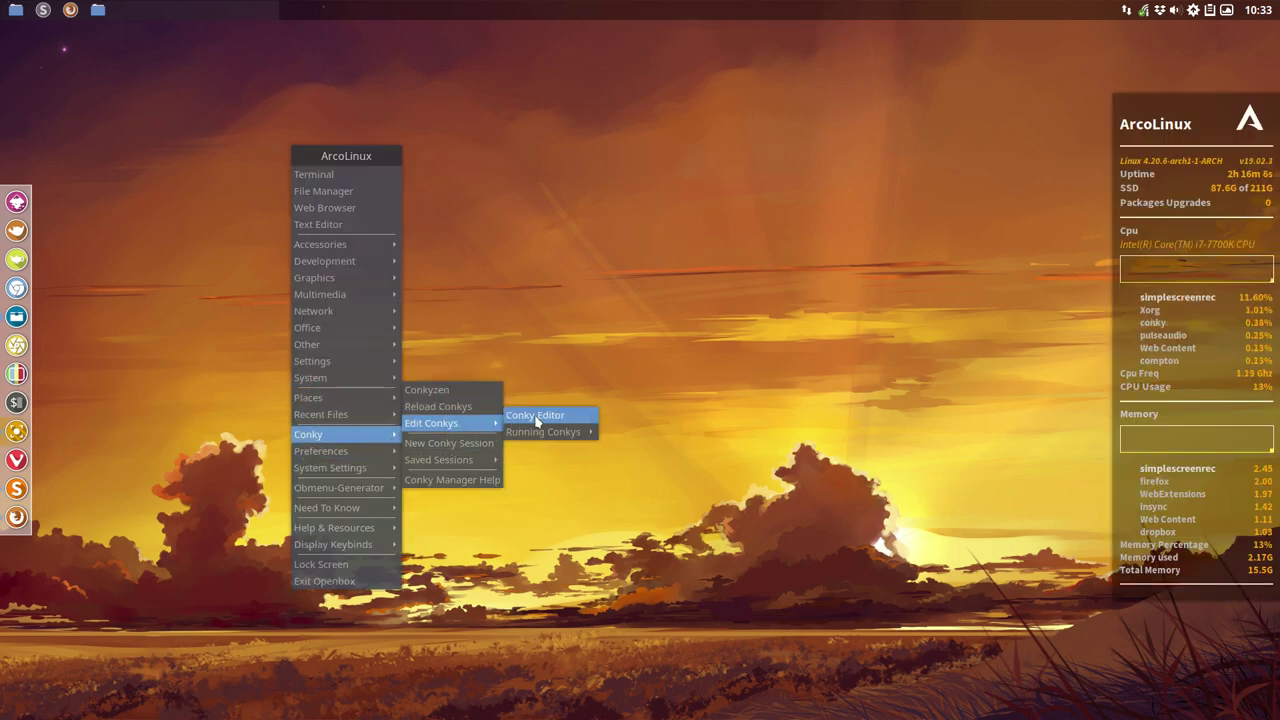
mouse_move(563, 432)
click(644, 436)
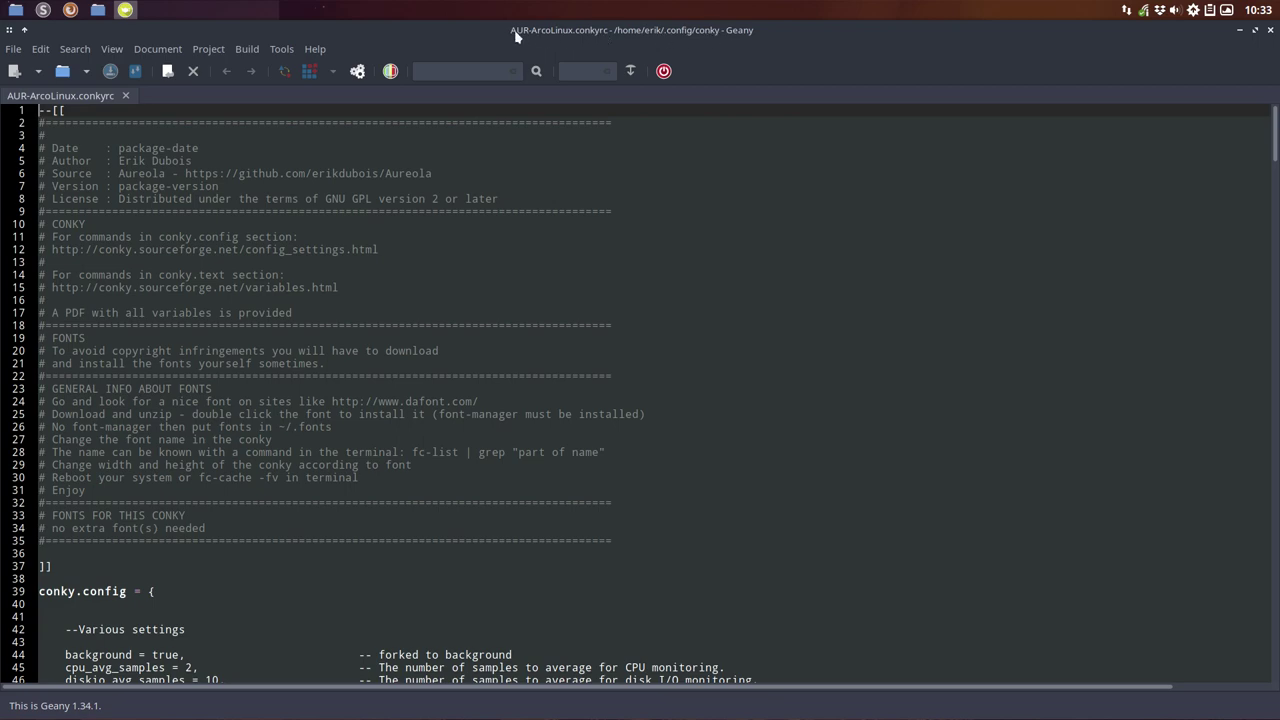
scroll(208, 378, down, 15)
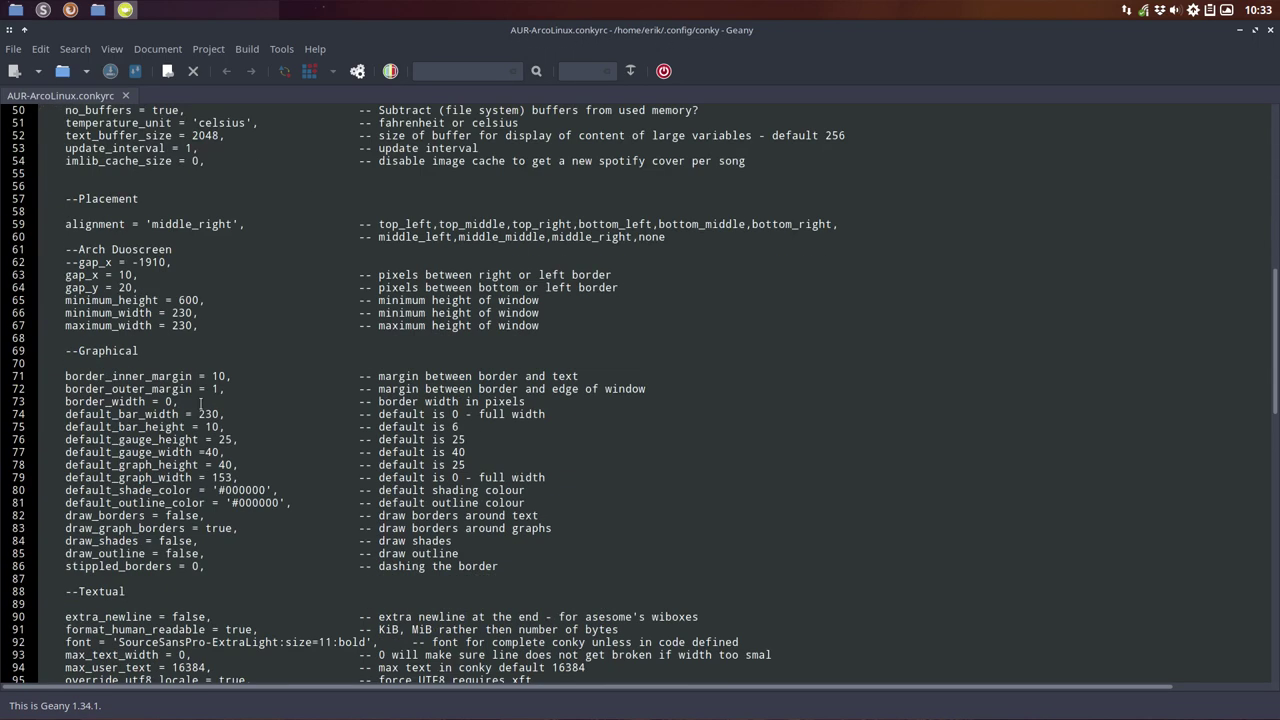
scroll(201, 403, down, 15)
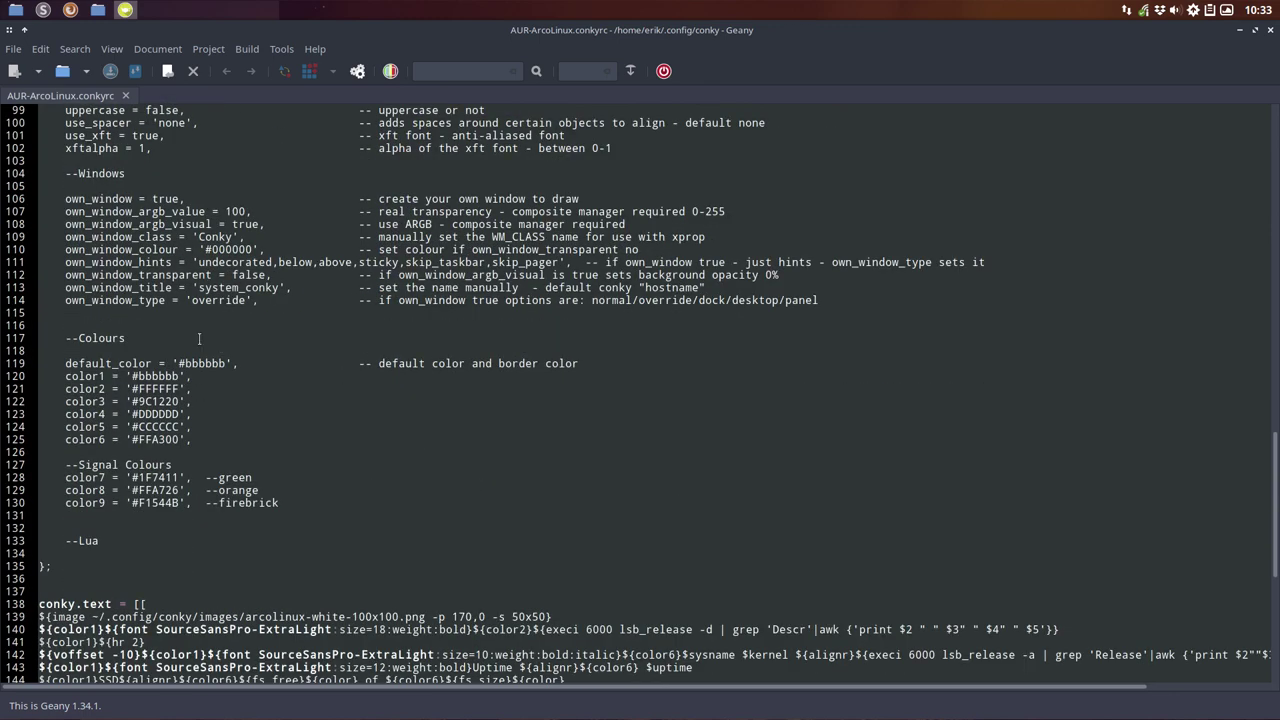
- Change own_window_type on line 114 from 'override' to 'desktop' and save
click(211, 300)
double_click(208, 300)
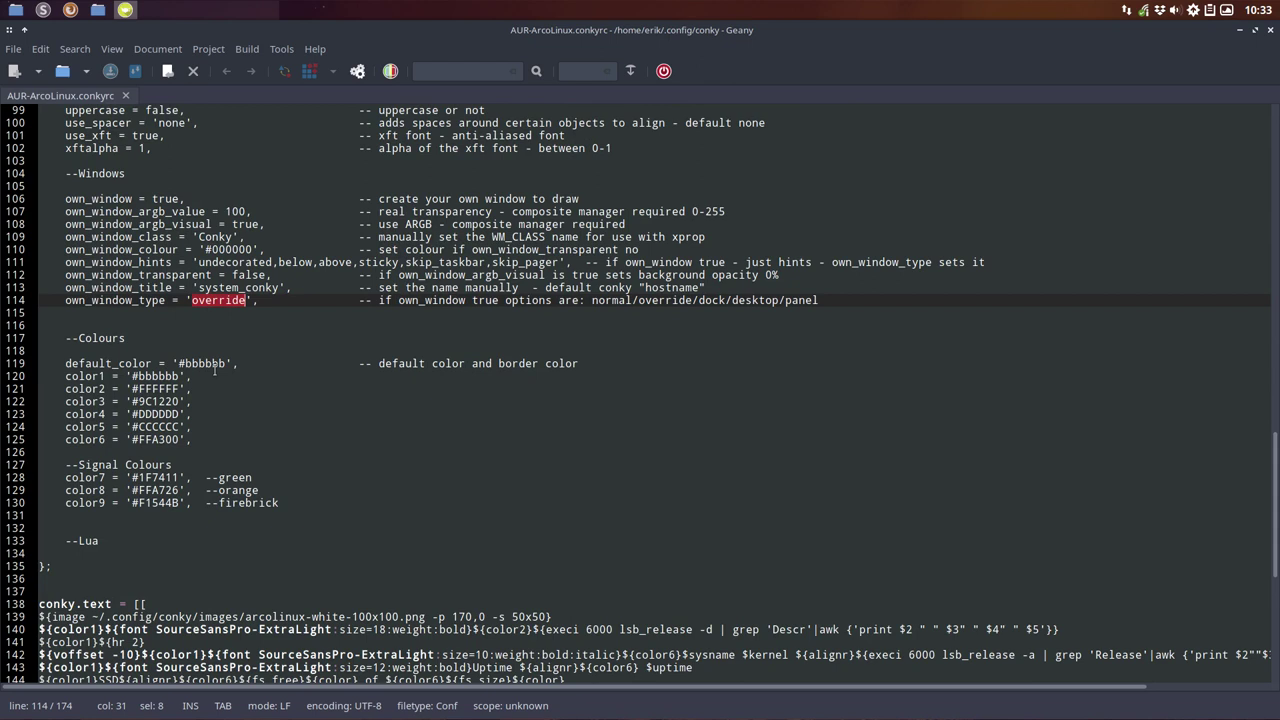
text(desktop)
key(ctrl+s)
- Check the desktop conky, then return to Geany and revert line 114 to 'override'
click(1242, 31)
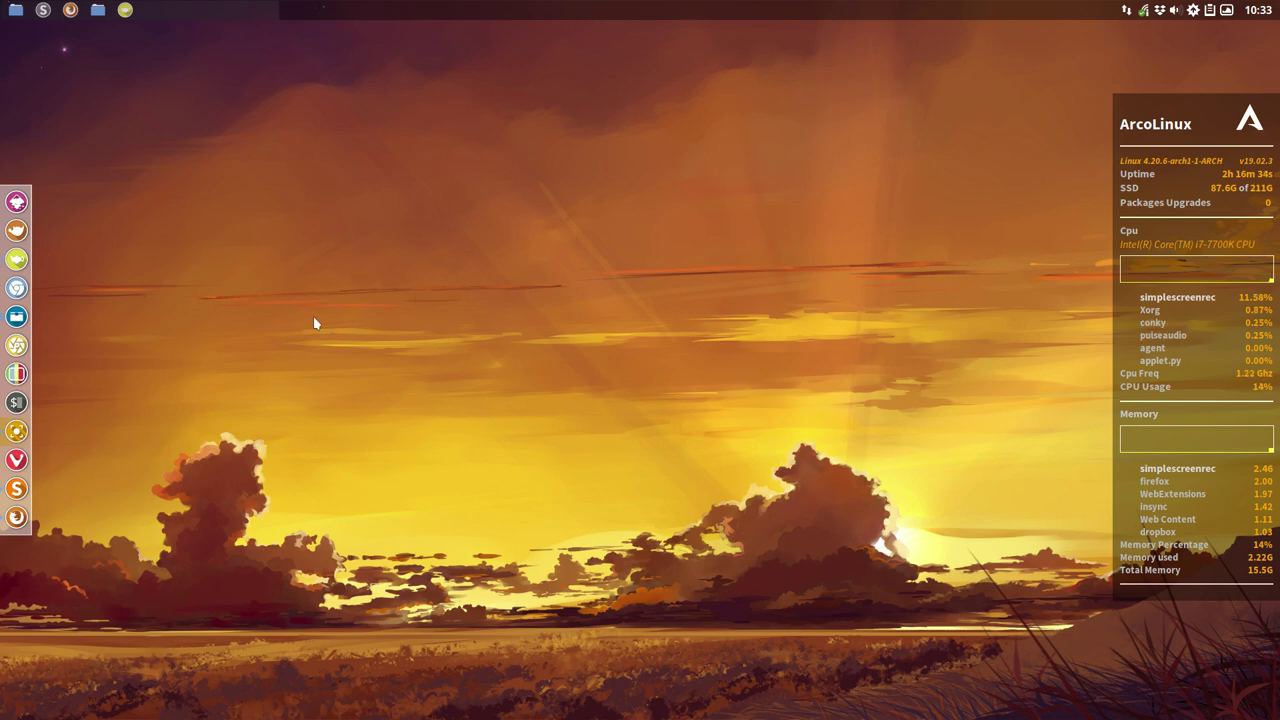
click(123, 10)
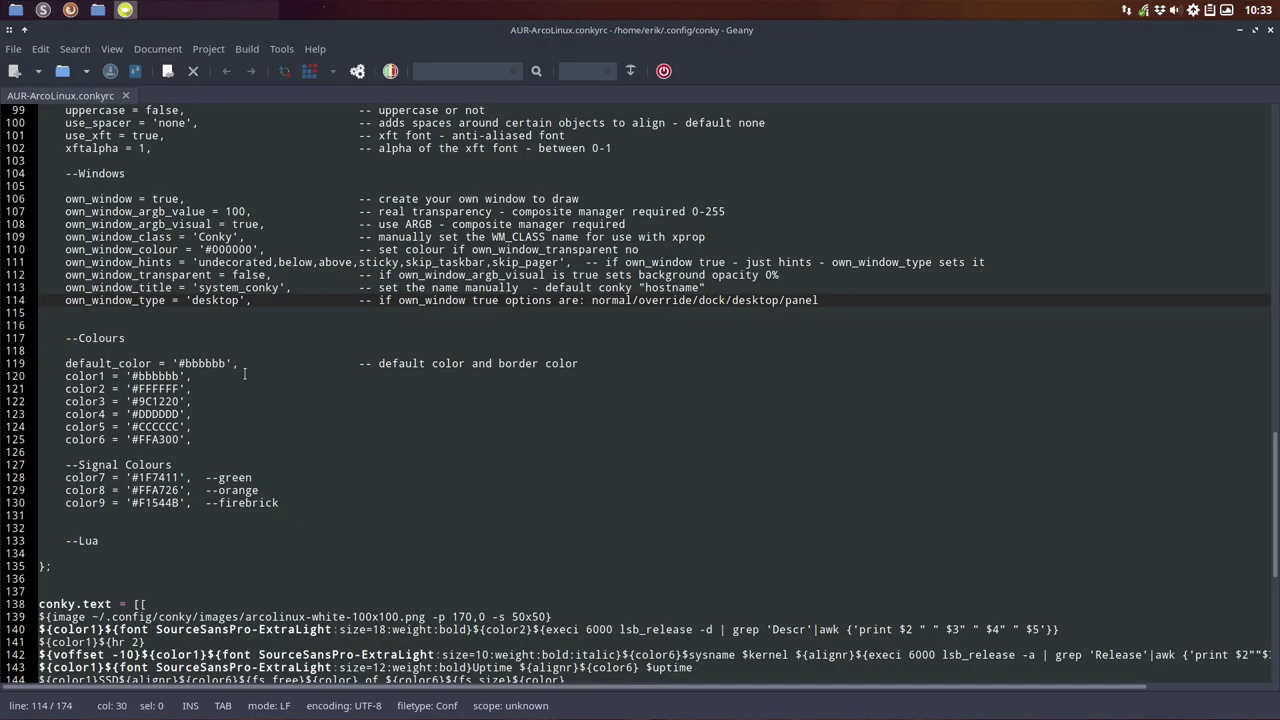
key(BackSpace)
key(BackSpace)
key(BackSpace)
key(BackSpace)
key(BackSpace)
key(BackSpace)
key(BackSpace)
text(override)
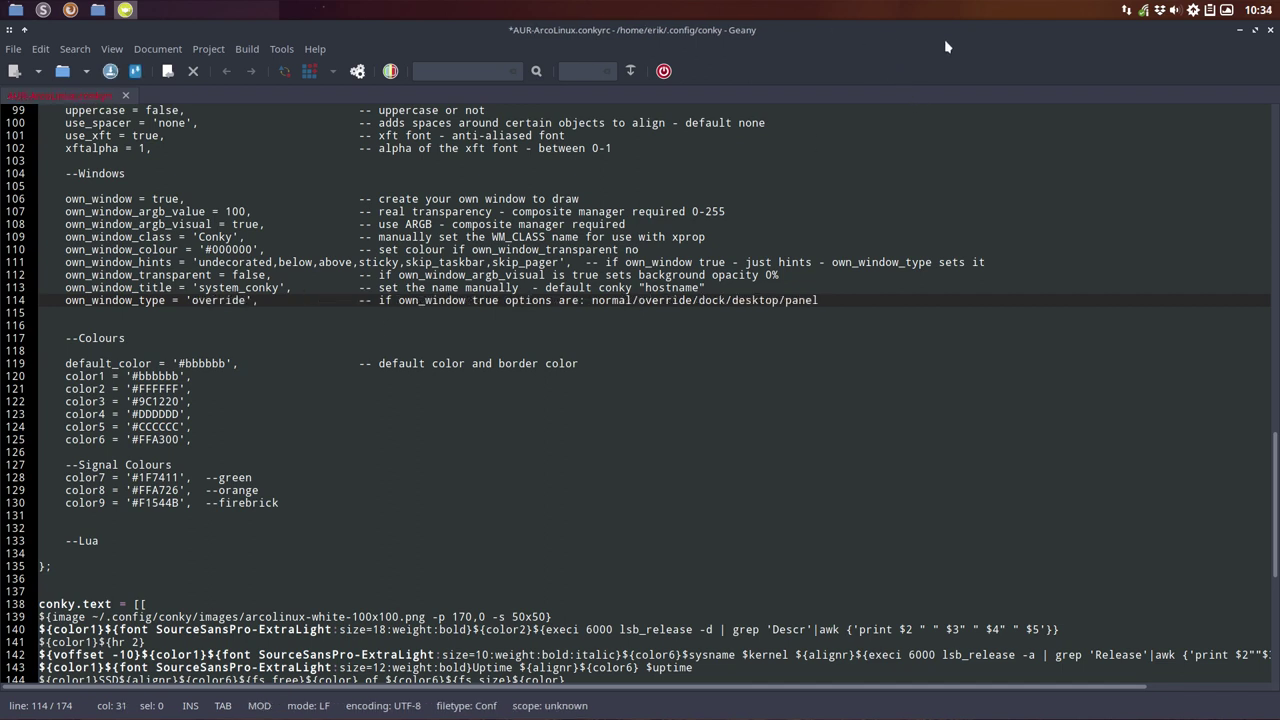
- Unmaximize Geany, save, then set line 114 to own_window_type 'desktop' and save again
double_click(1135, 36)
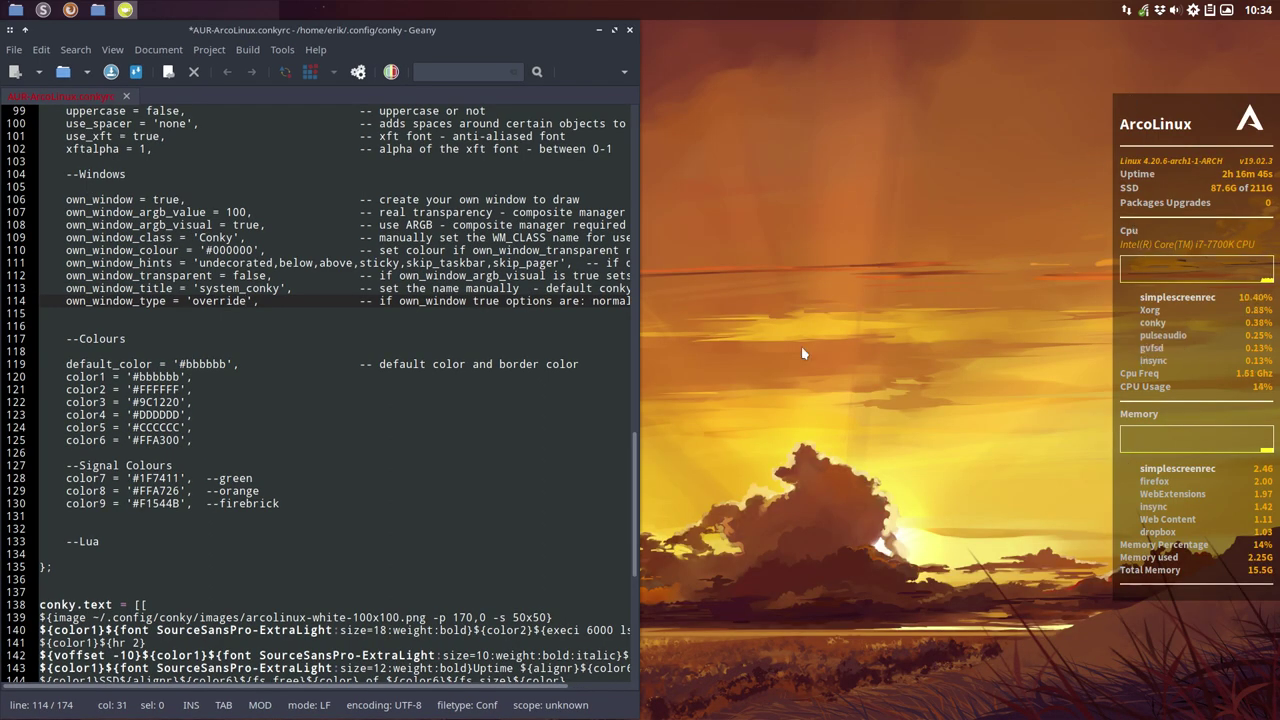
click(425, 387)
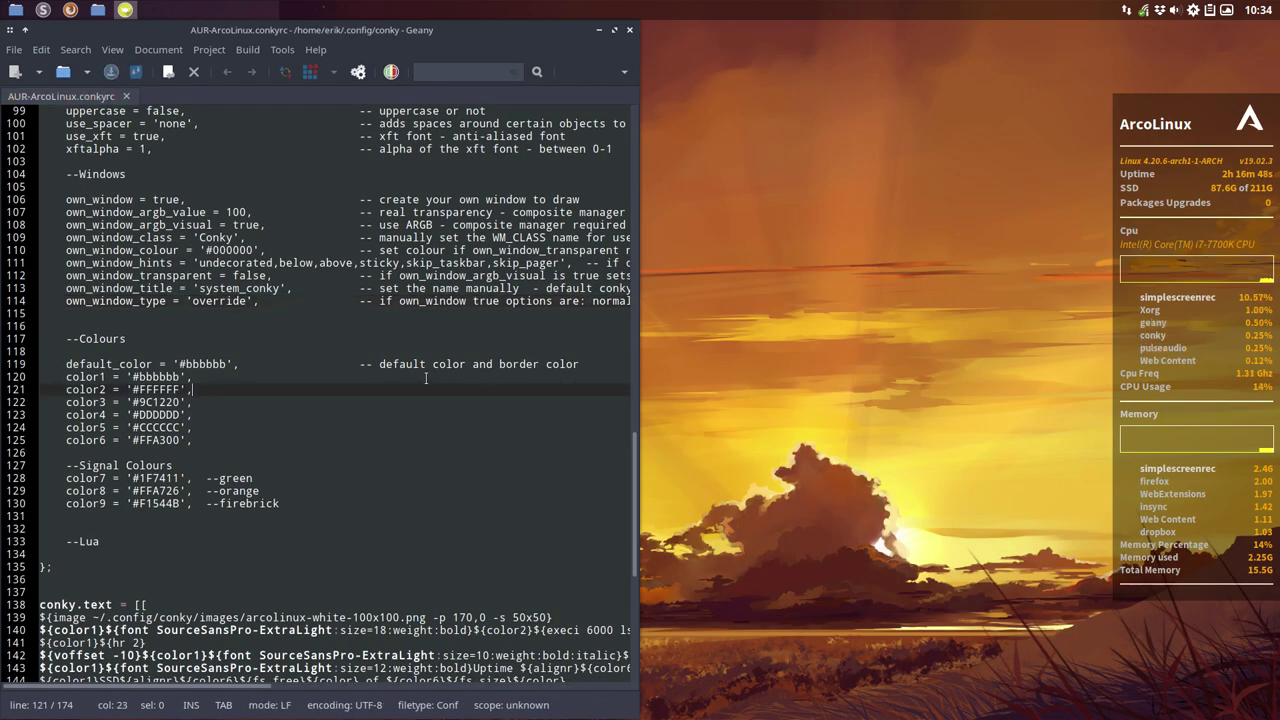
key(ctrl+s)
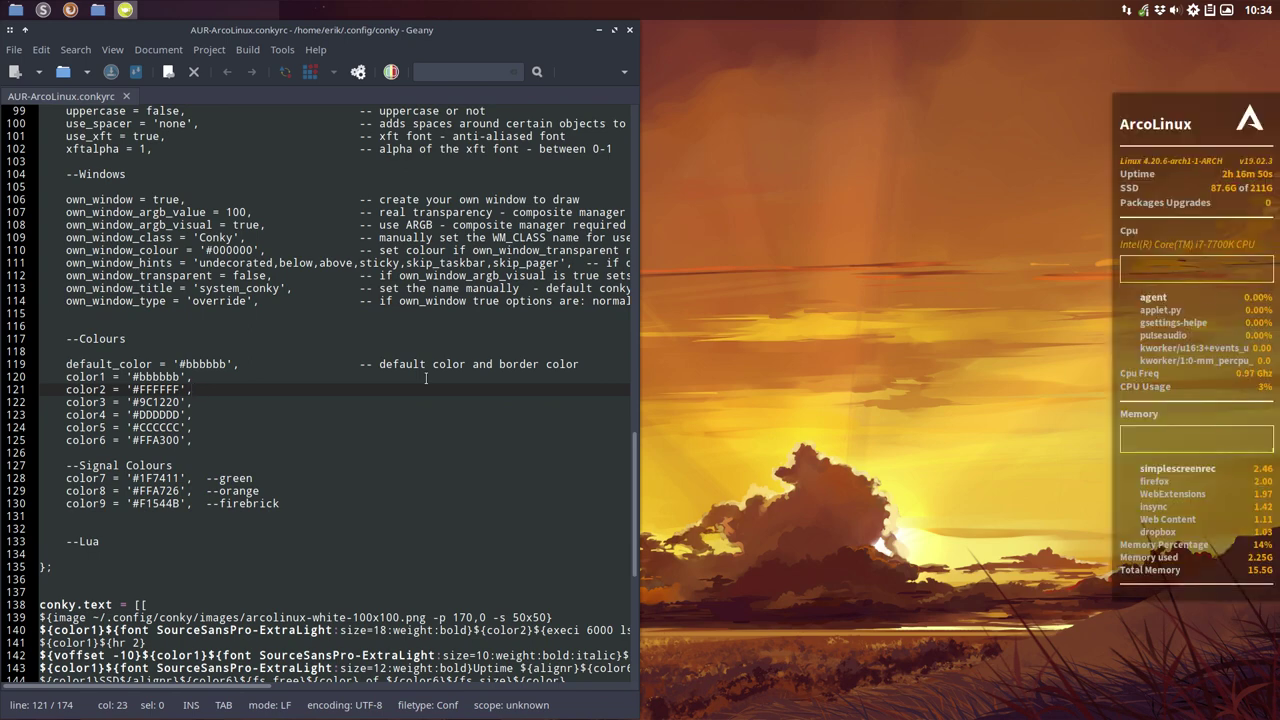
double_click(229, 301)
text(desktop)
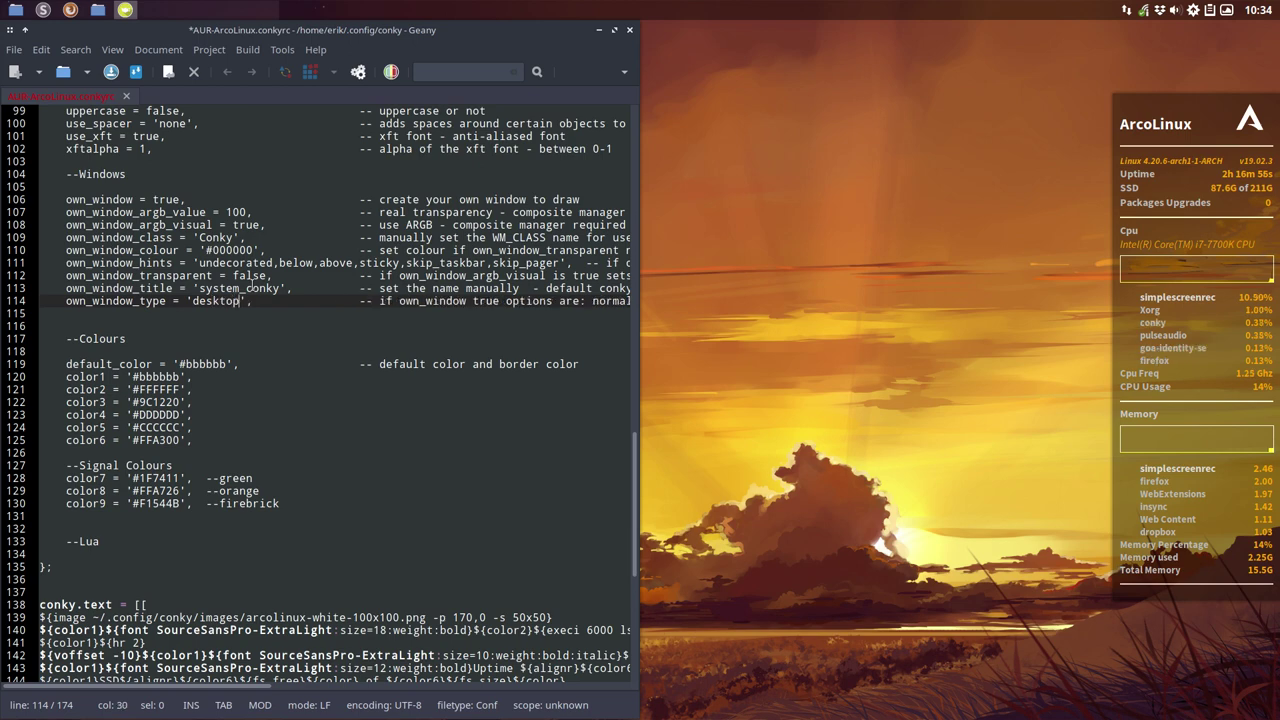
key(ctrl+s)
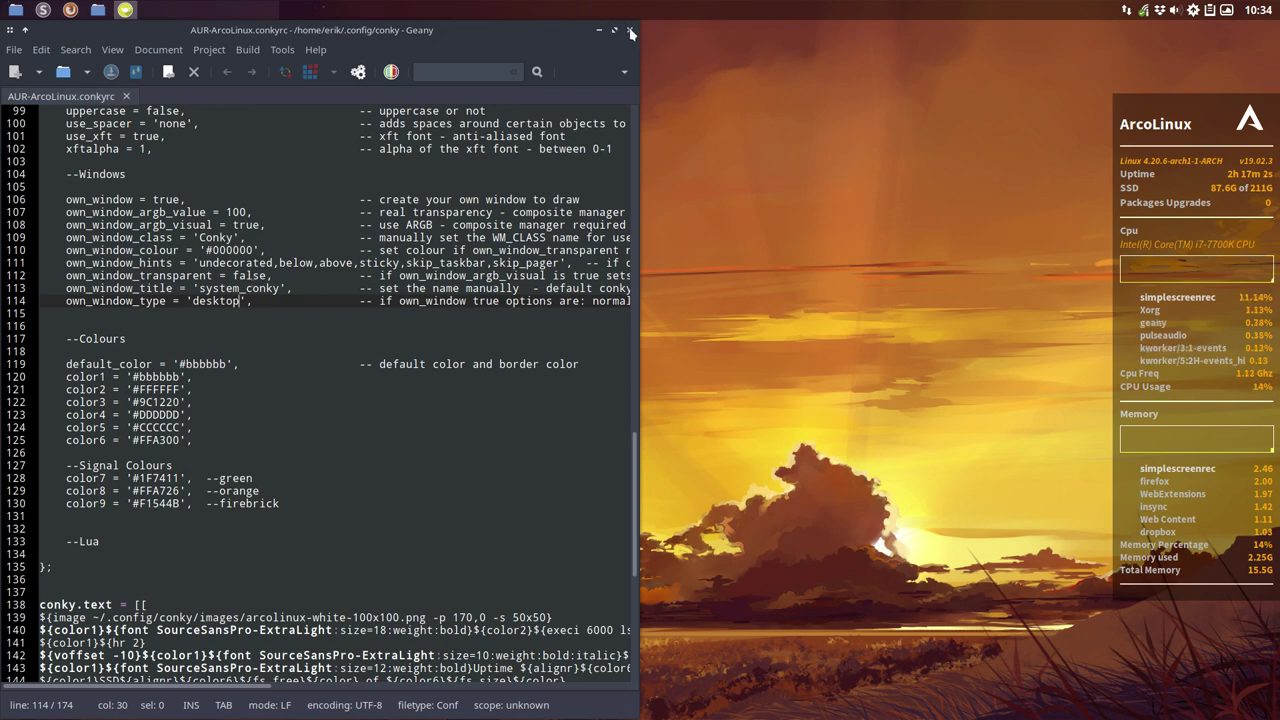
- Close Geany and show the root menu's Settings submenu on the desktop
click(631, 33)
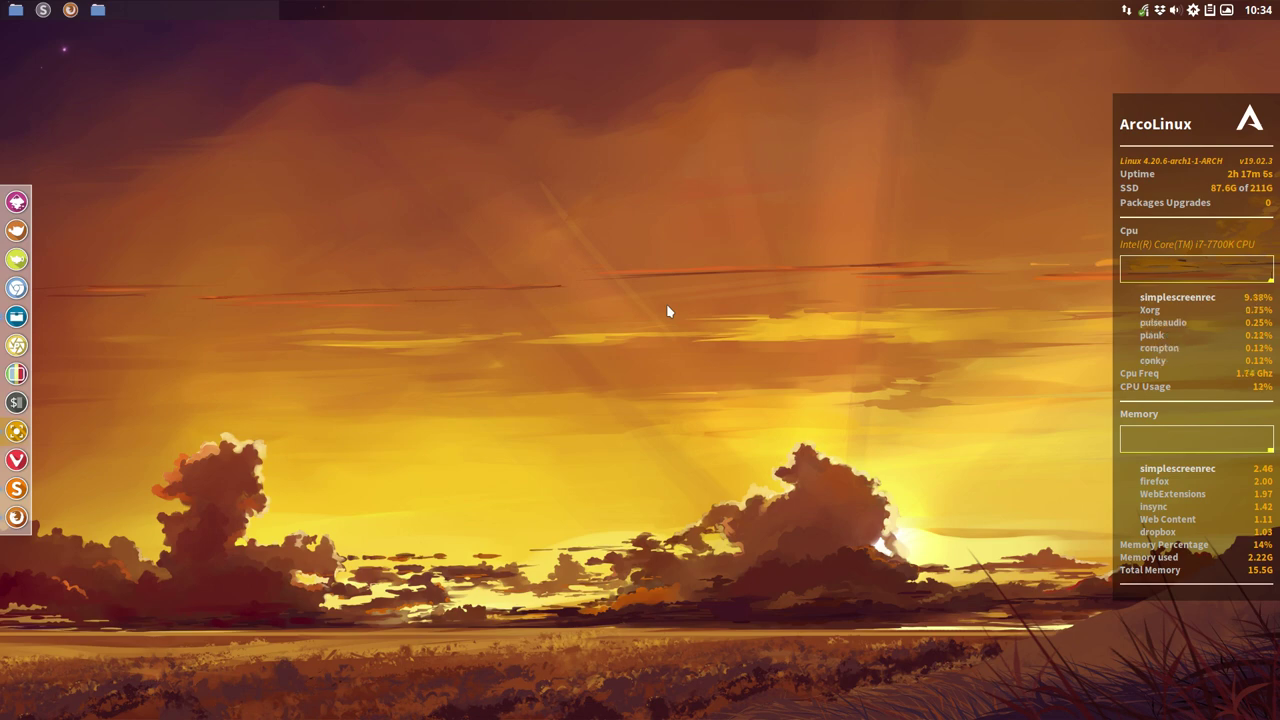
right_click(604, 286)
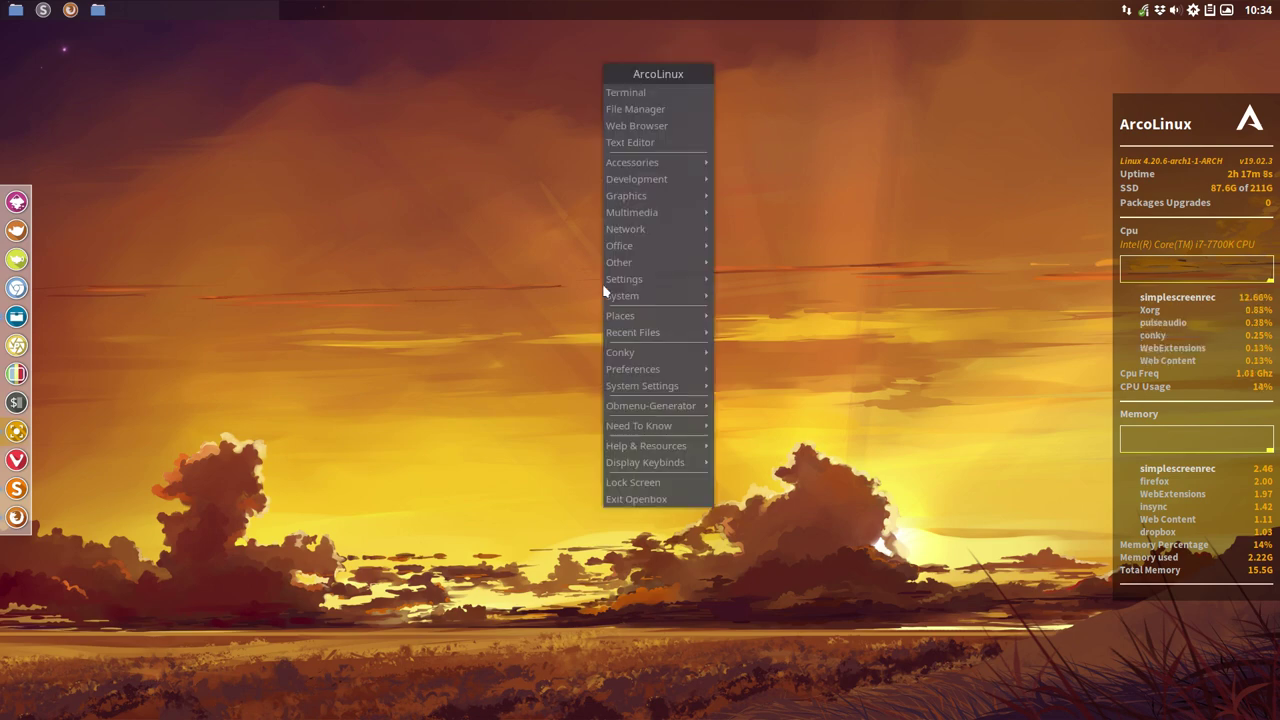
mouse_move(645, 280)
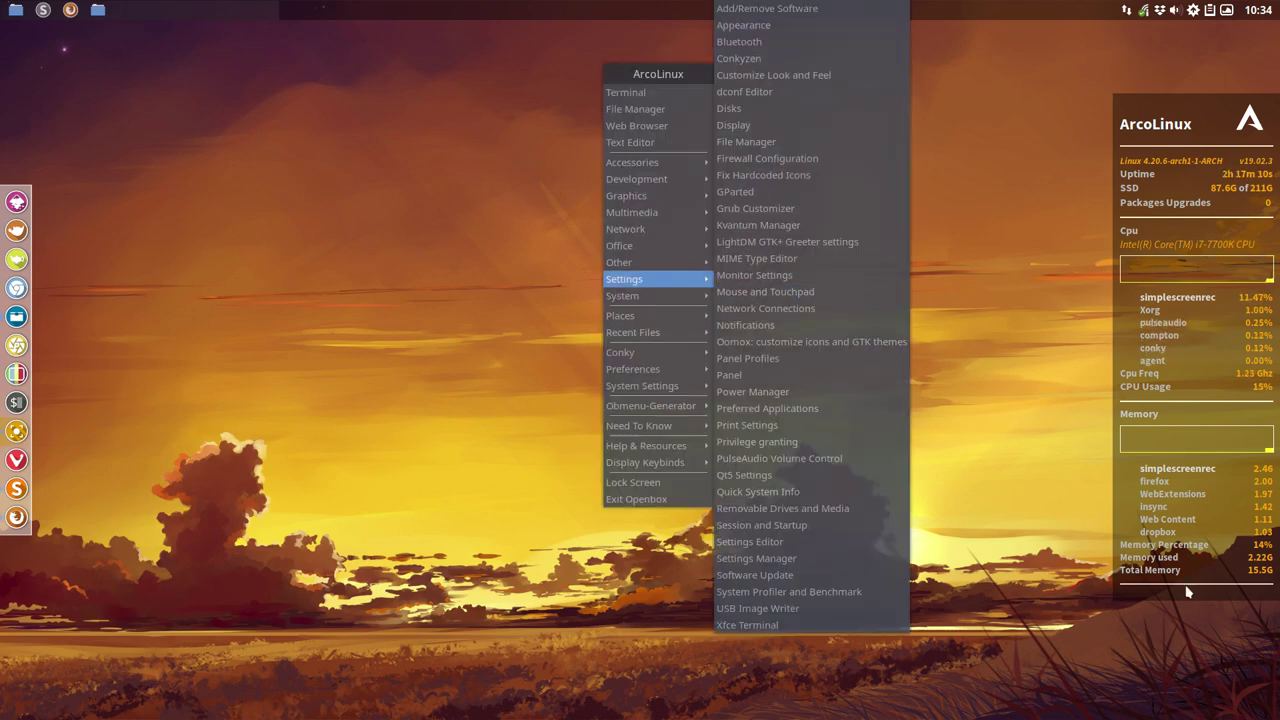